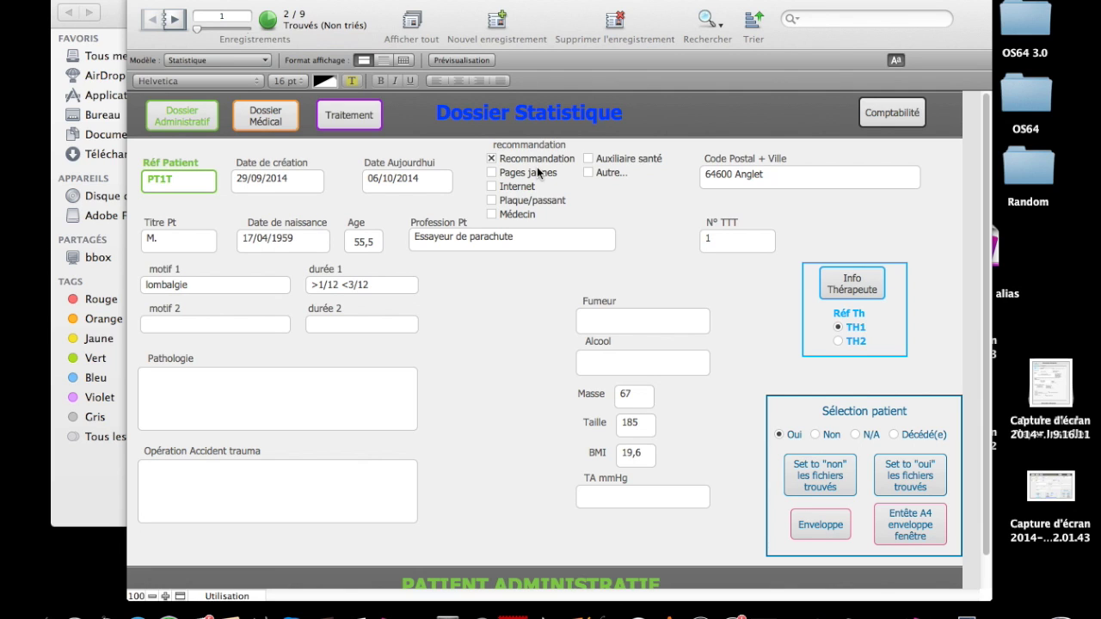
View the patient's administrative record and return to the Statistique layout.
click(182, 125)
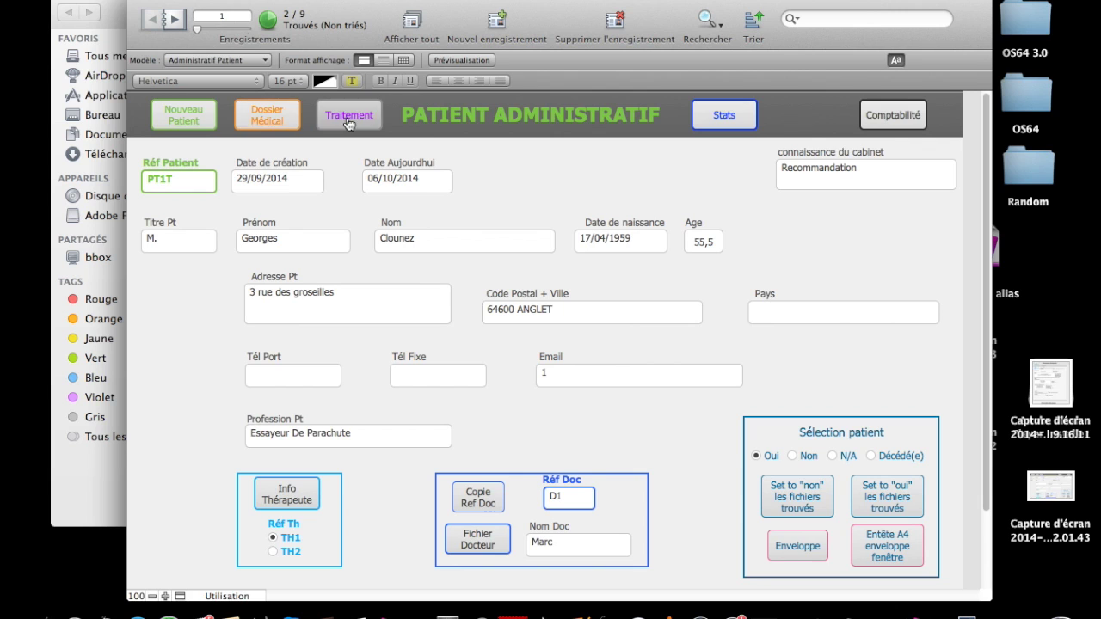
click(243, 60)
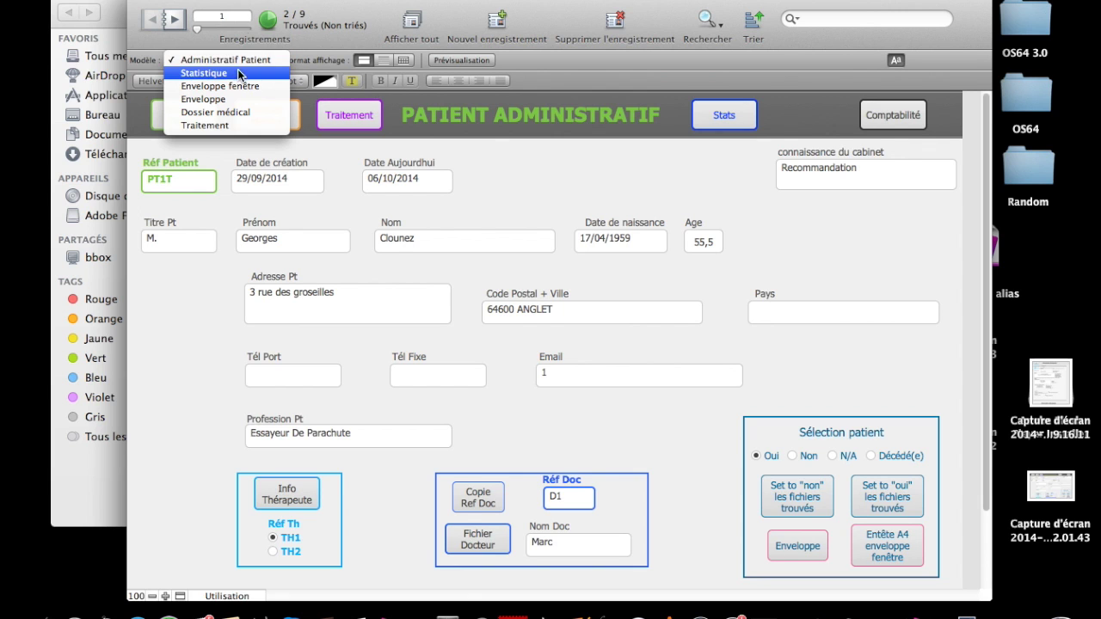
click(235, 76)
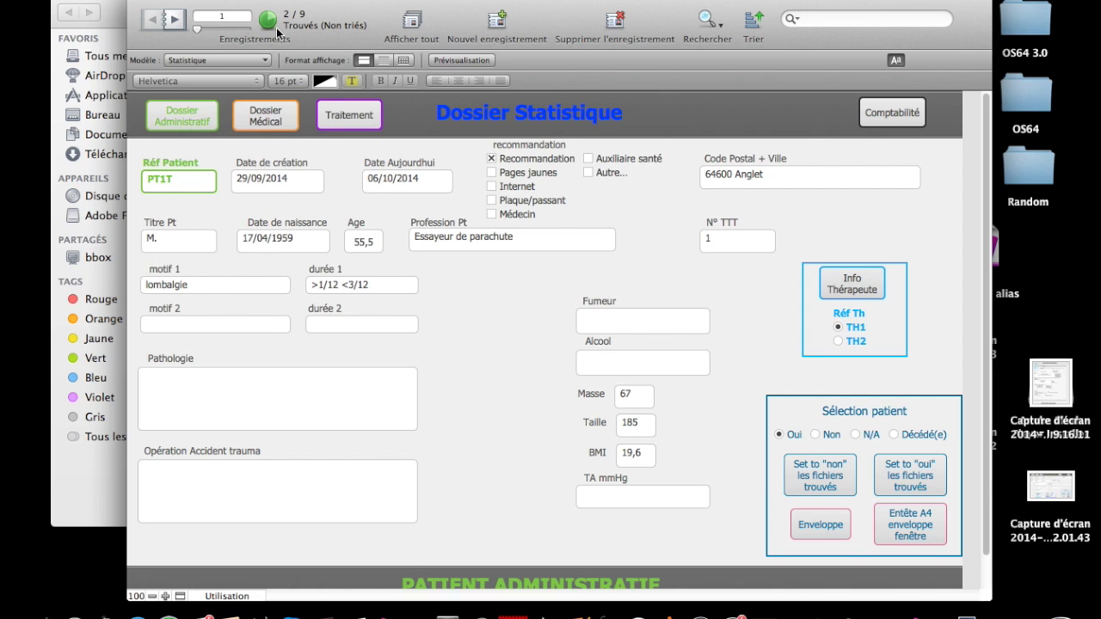
Display all patient records and set the patient selection to "non" for every one of them.
click(409, 22)
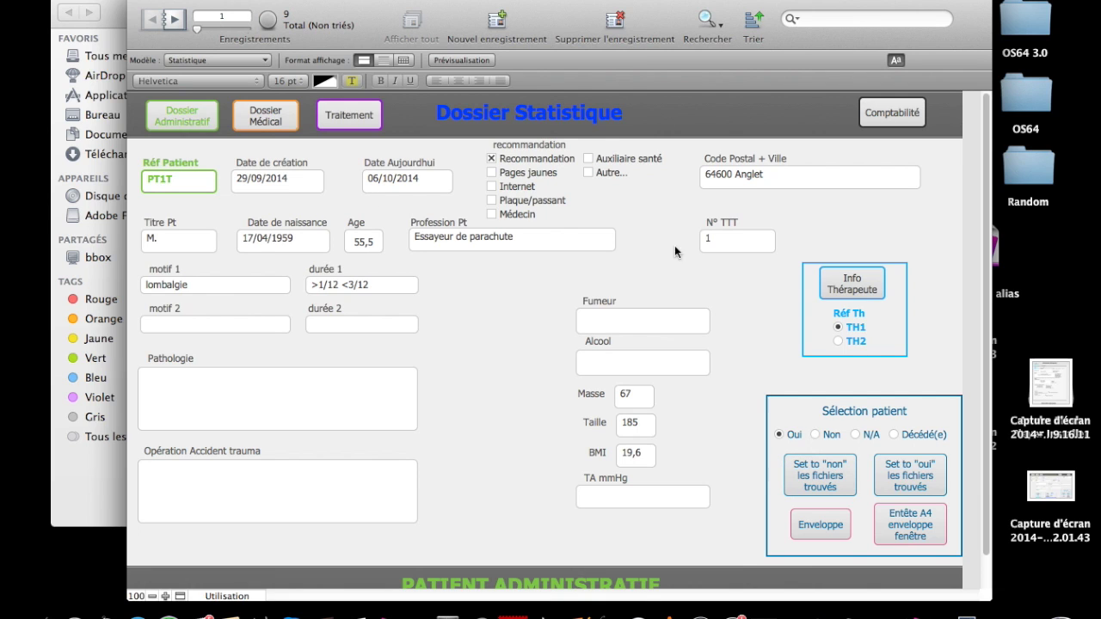
click(817, 485)
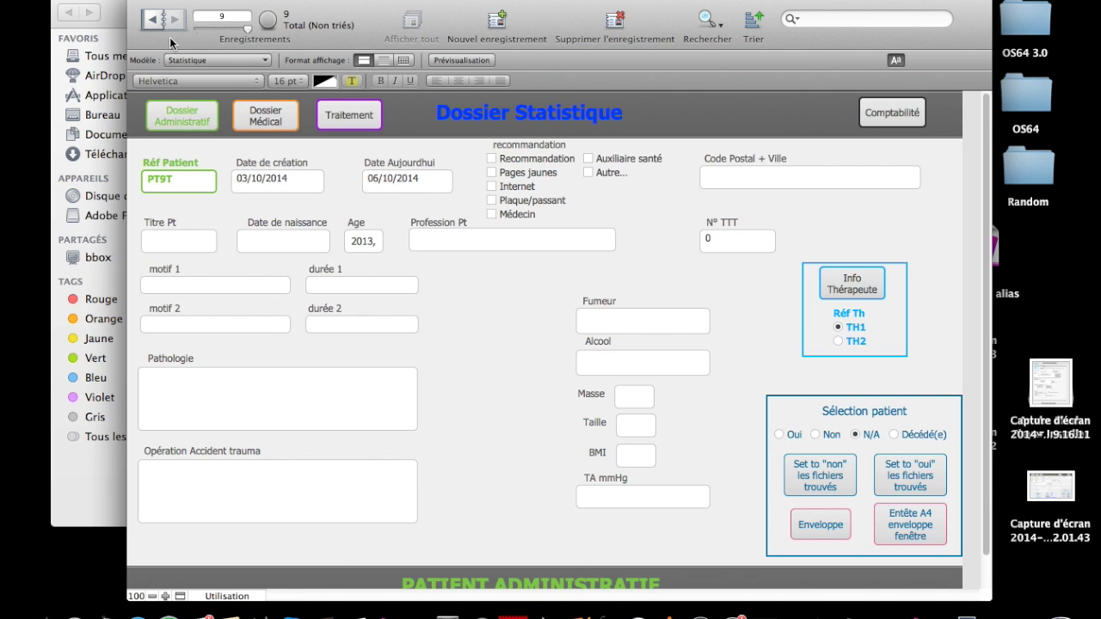
Go back through the patient records to the first one, checking the selection status of each.
click(154, 19)
click(154, 18)
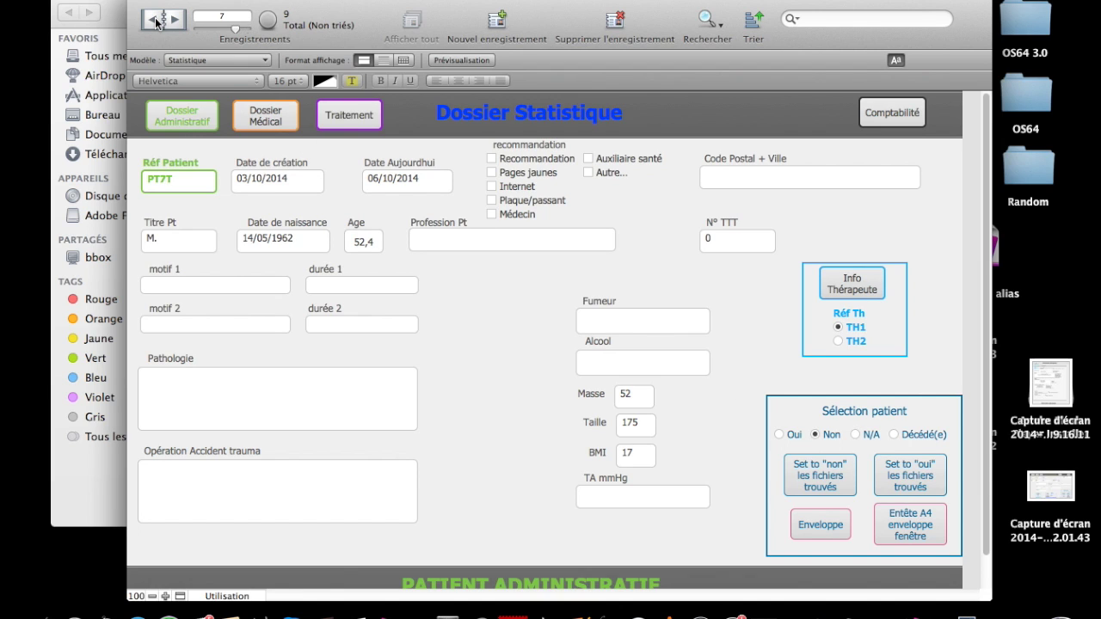
click(154, 19)
click(154, 19)
click(154, 18)
click(154, 19)
click(154, 19)
click(154, 19)
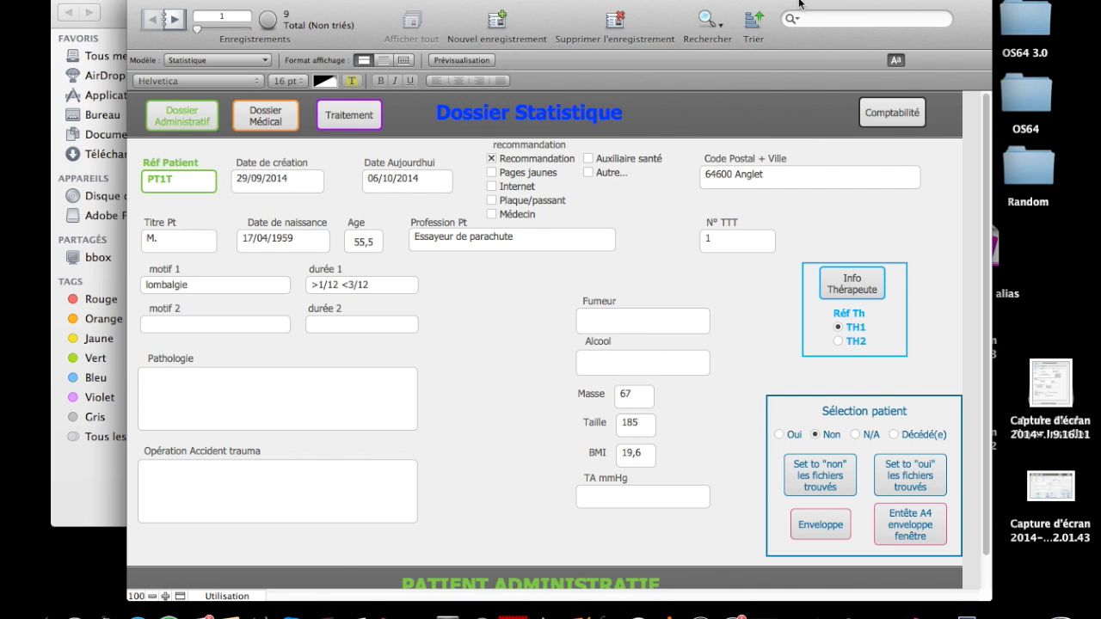
Find the patients with the title Mme and a date of birth before 1959.
click(718, 24)
click(182, 218)
click(185, 245)
key(Tab)
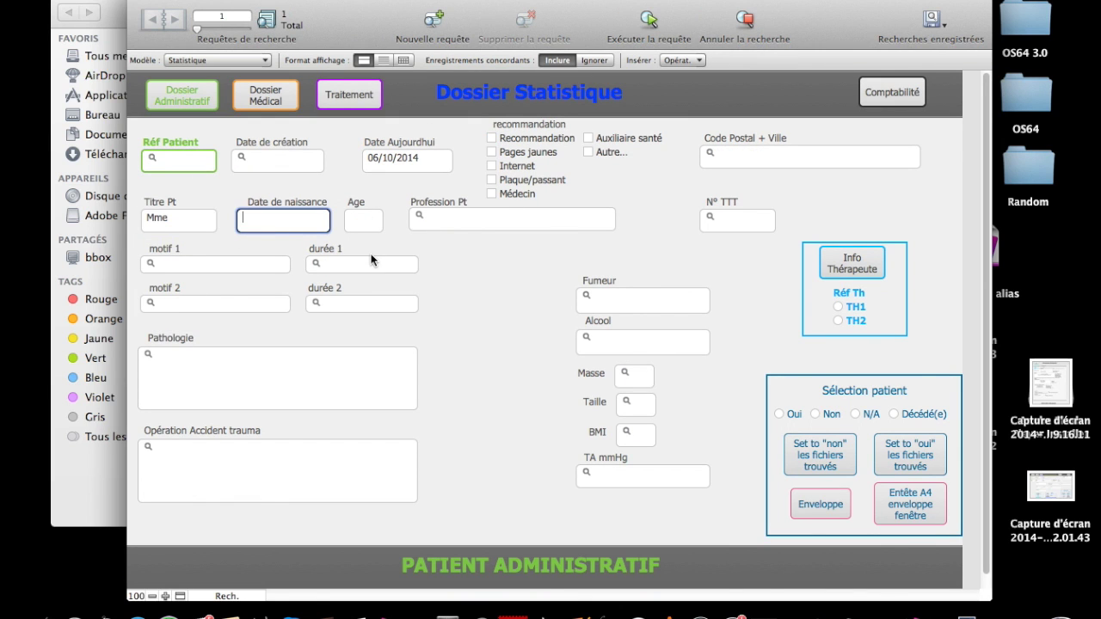
text(<1959)
key(Return)
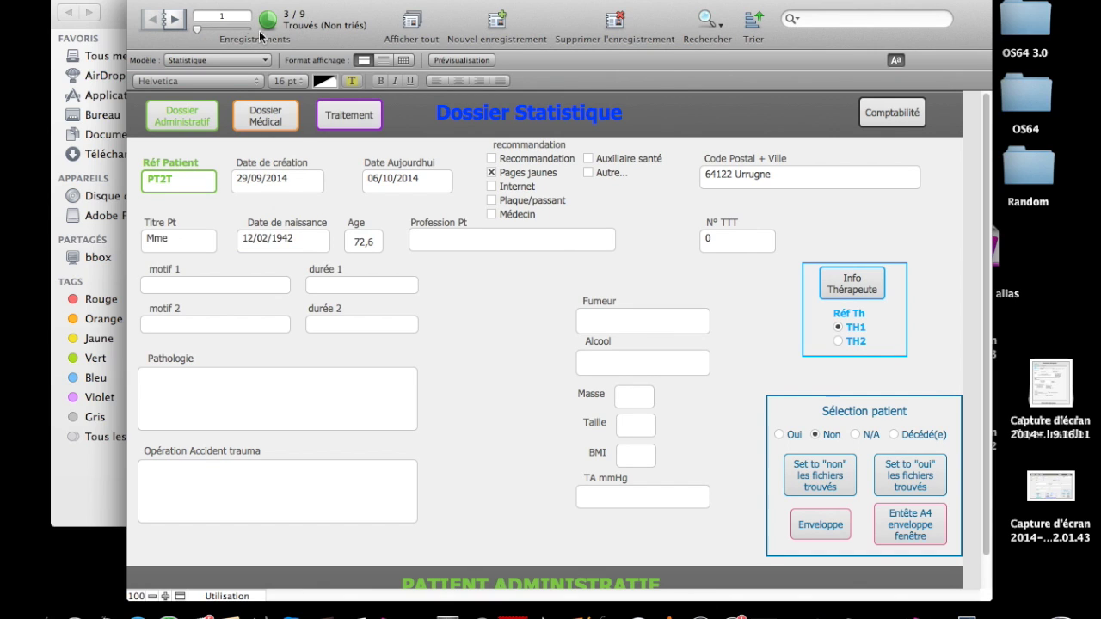
Review the female patients found and set the patient selection to "oui" for the whole found set.
click(175, 19)
click(175, 19)
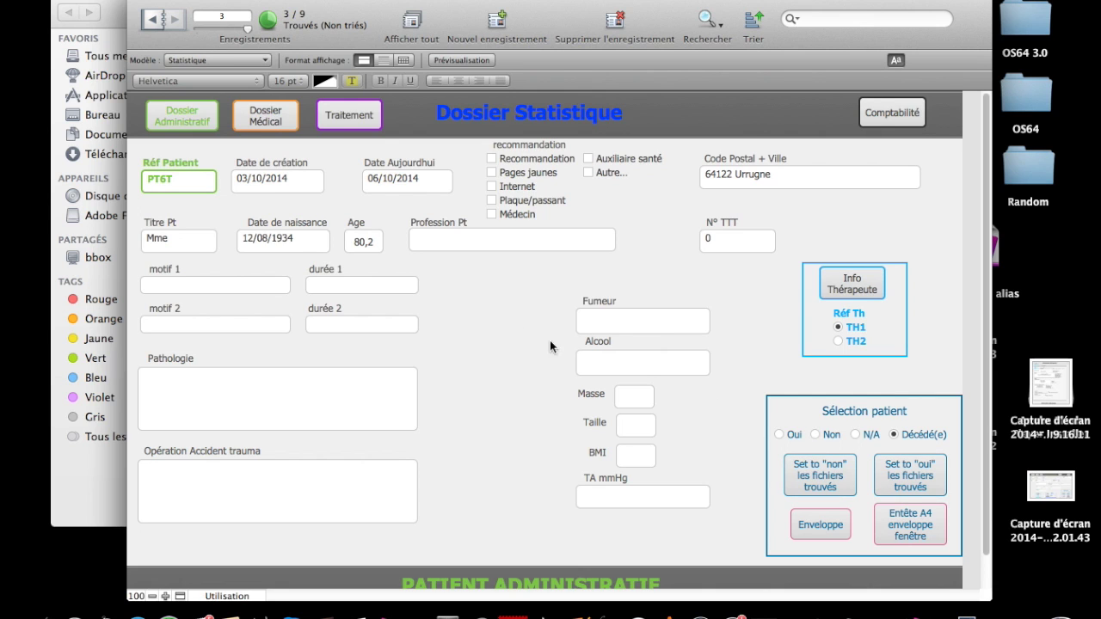
click(155, 21)
click(156, 23)
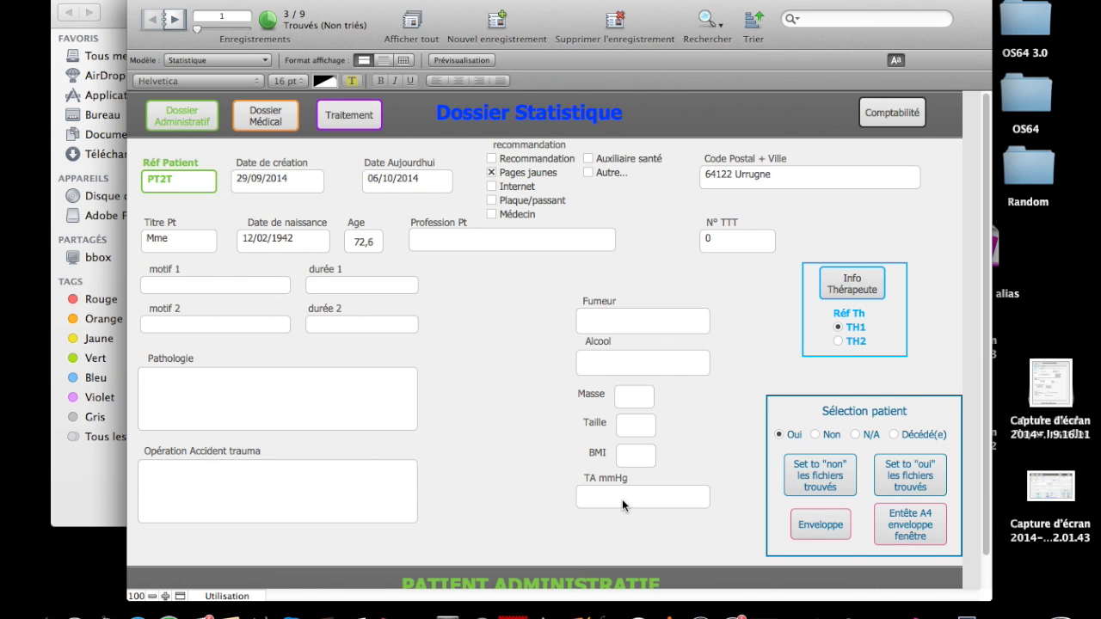
Find the patients with a BMI below 20.
click(707, 21)
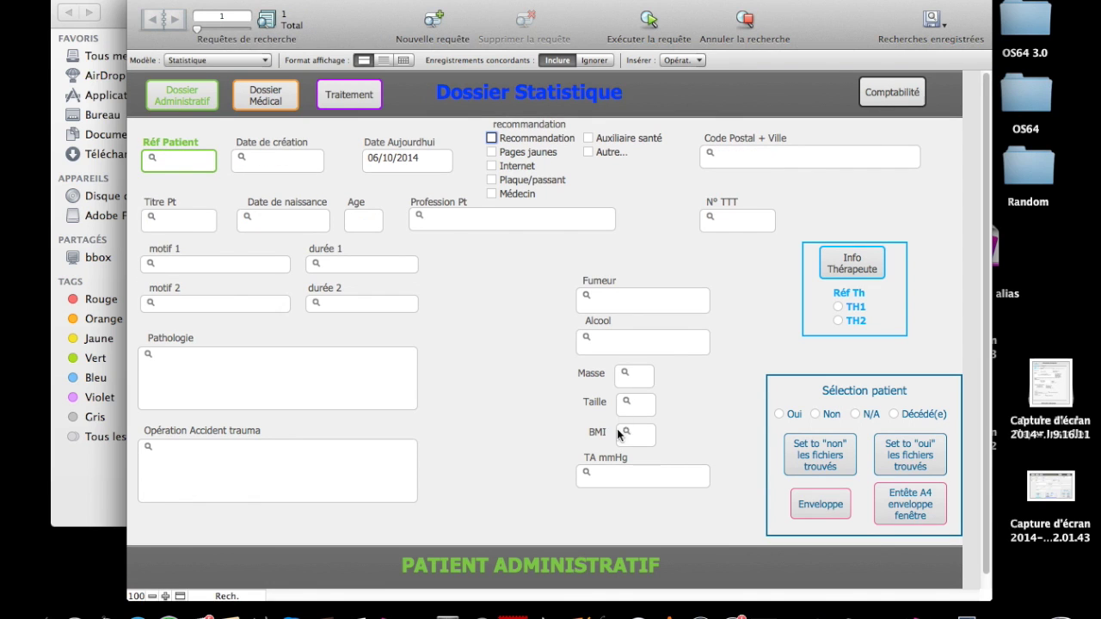
click(638, 437)
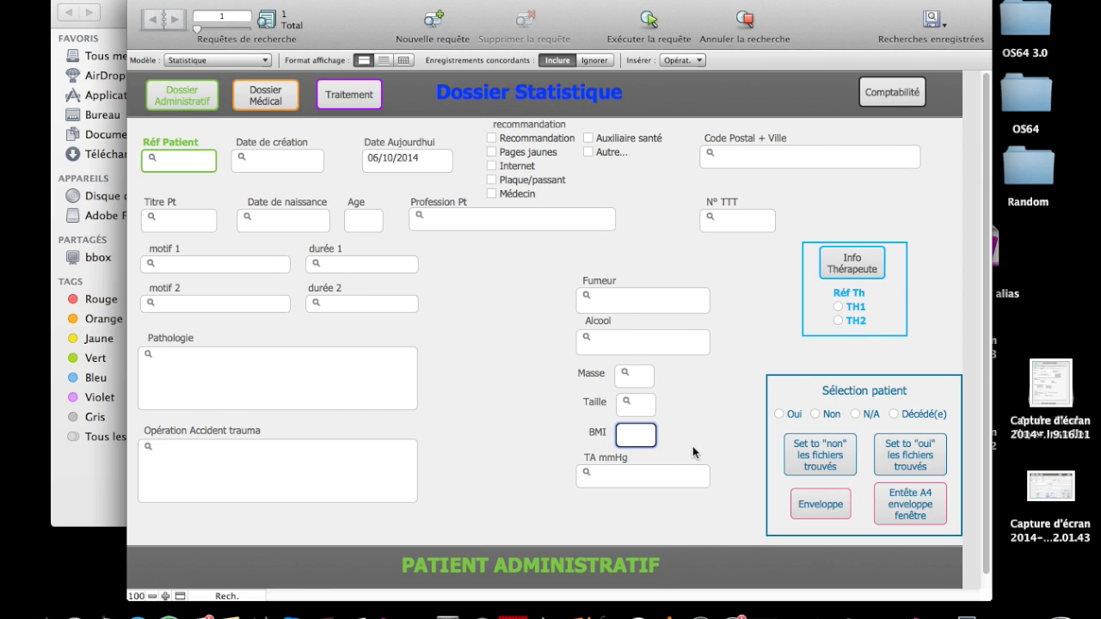
text(20)
key(Return)
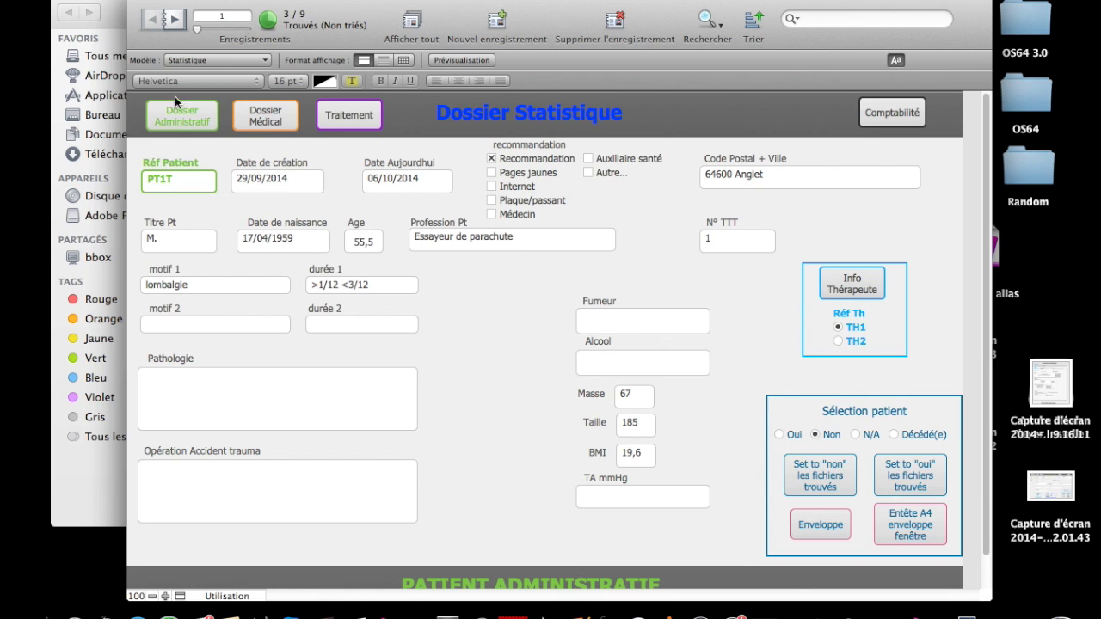
Review the low-BMI patients found, set their patient selection to "oui" and return to the first record.
click(177, 21)
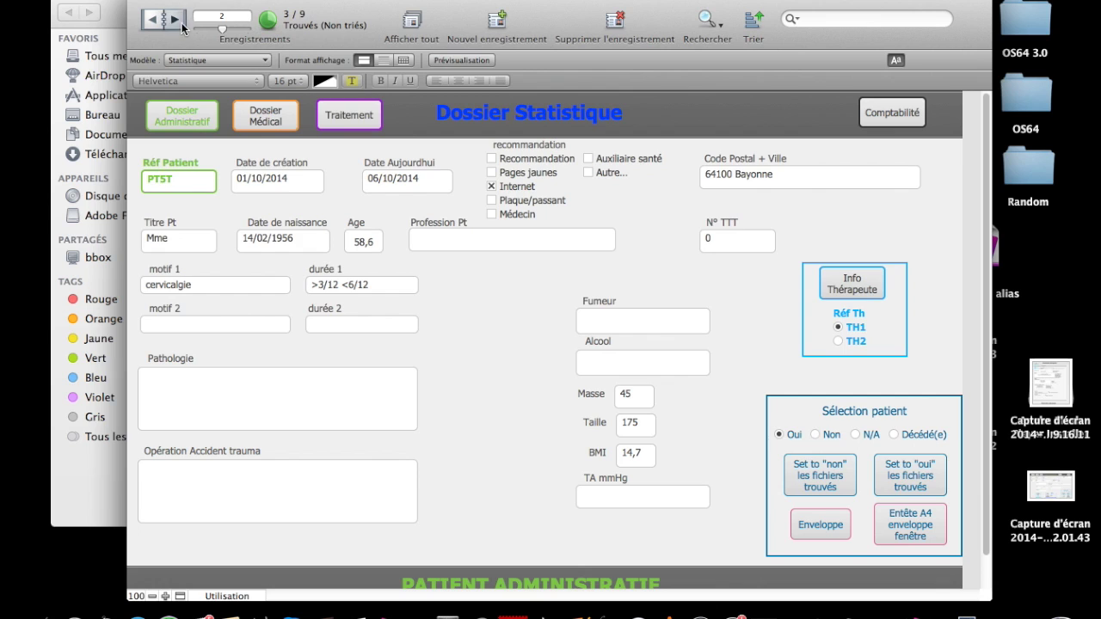
click(181, 27)
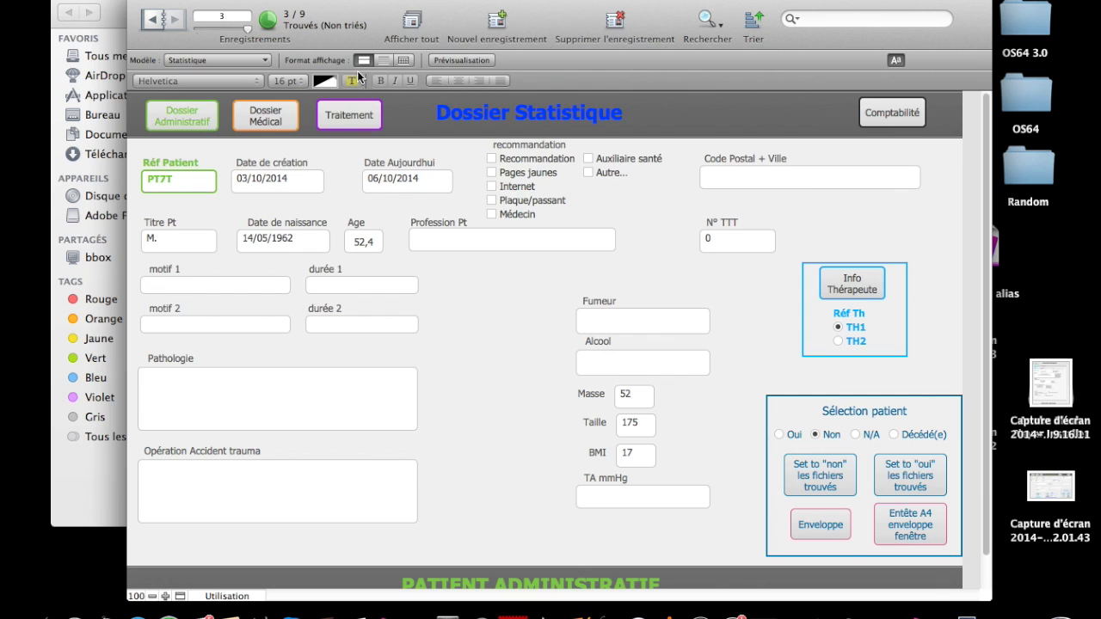
click(921, 483)
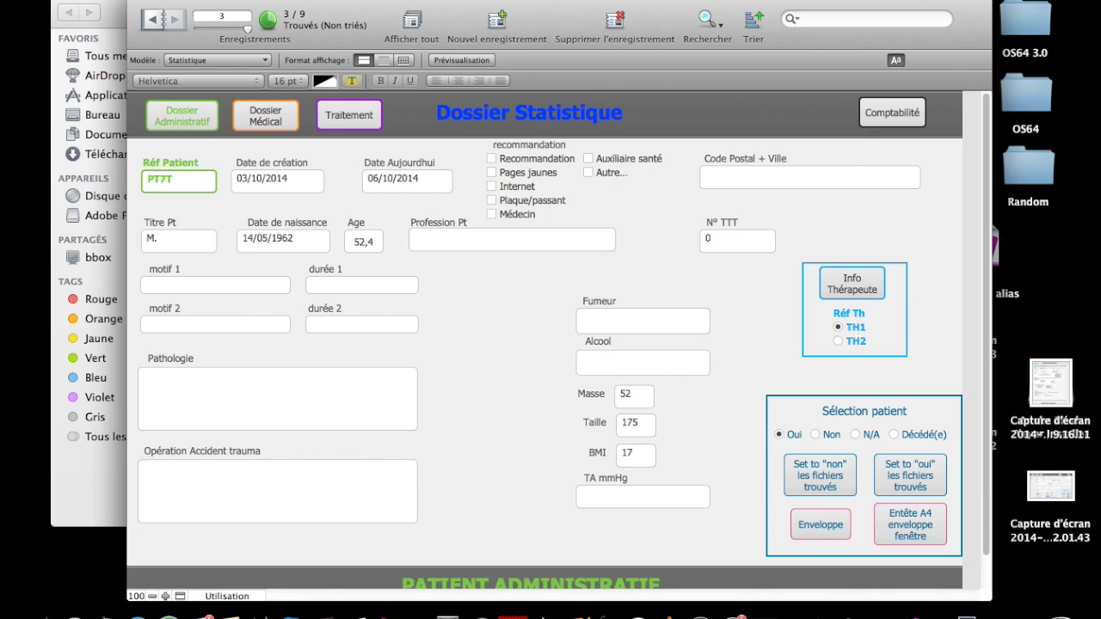
click(151, 19)
click(152, 19)
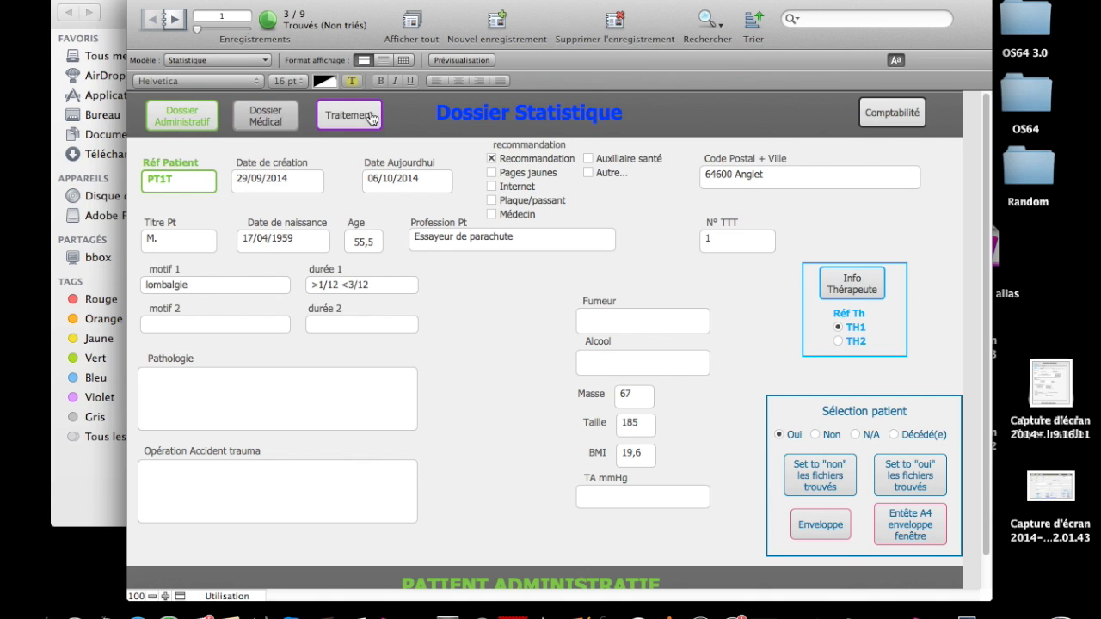
Find all patients whose selection is set to "Oui".
click(711, 27)
click(789, 415)
click(648, 22)
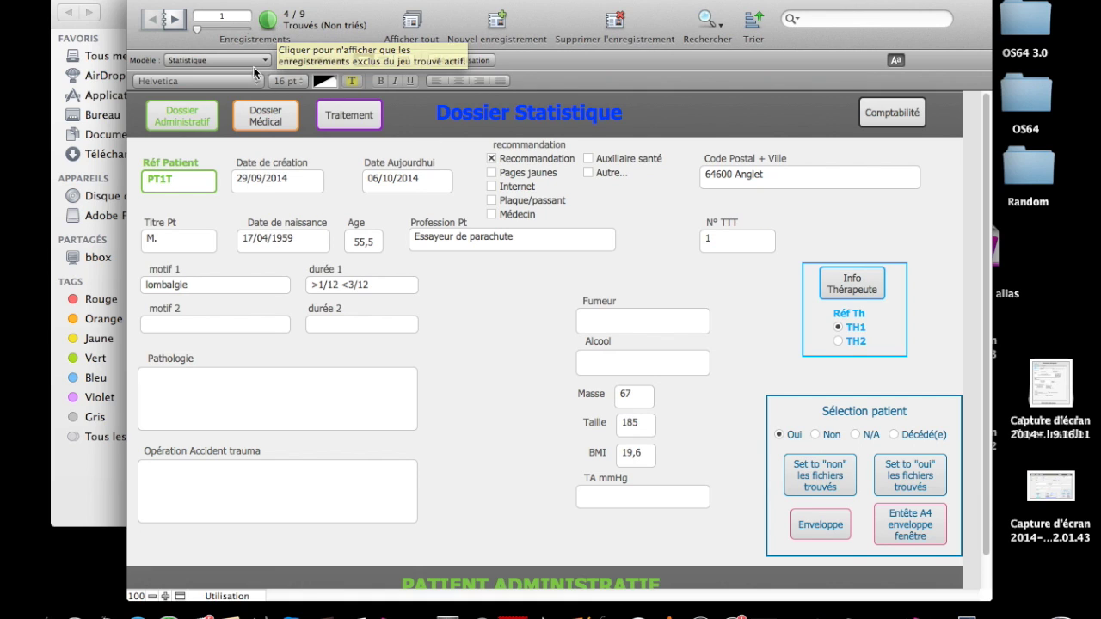
Browse the selected patients' records, checking the title, age and BMI of each.
click(172, 23)
click(173, 23)
click(173, 23)
click(153, 18)
click(154, 18)
click(153, 19)
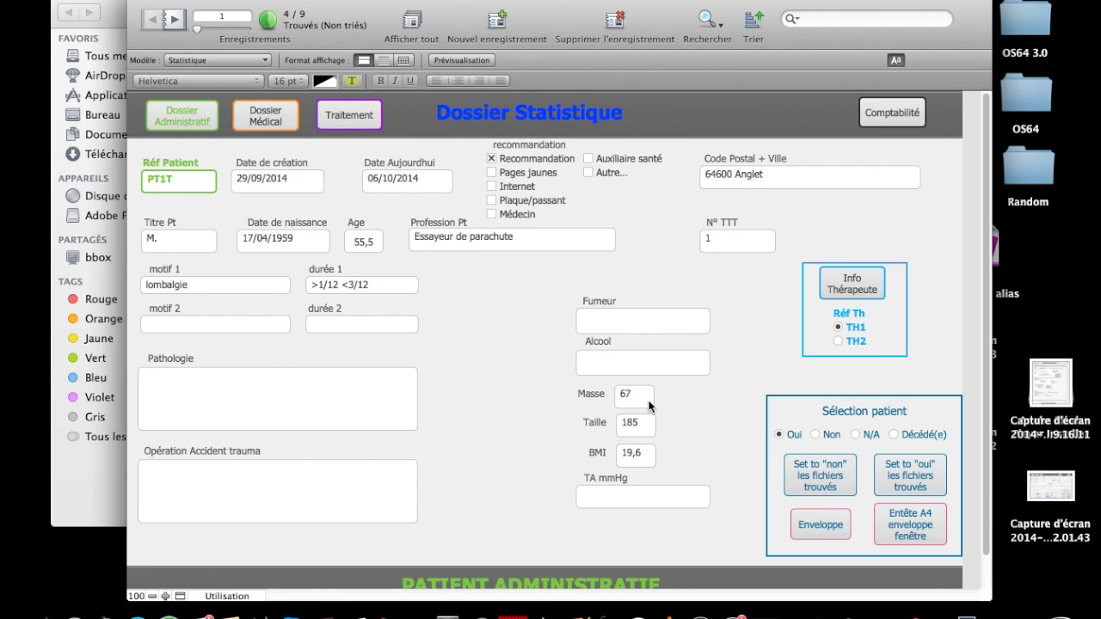
click(175, 24)
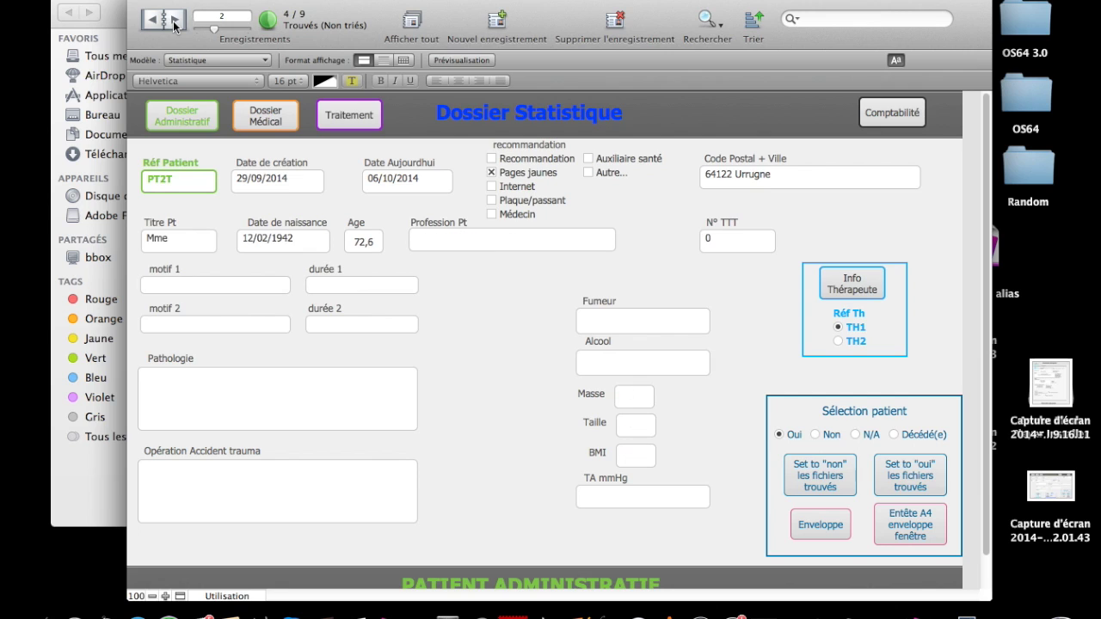
click(175, 23)
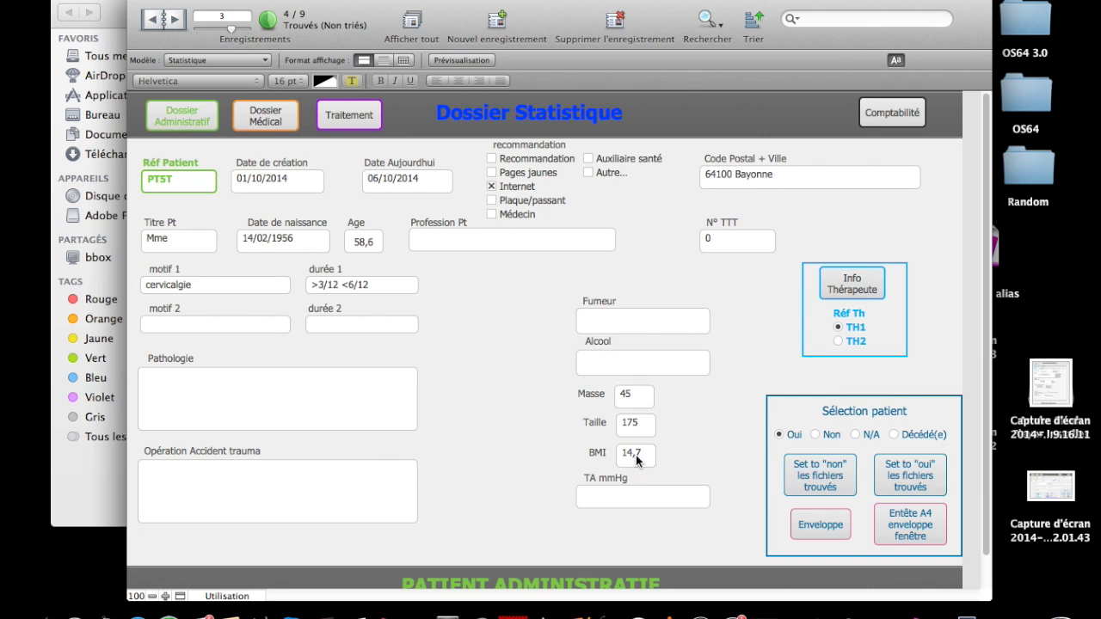
click(174, 23)
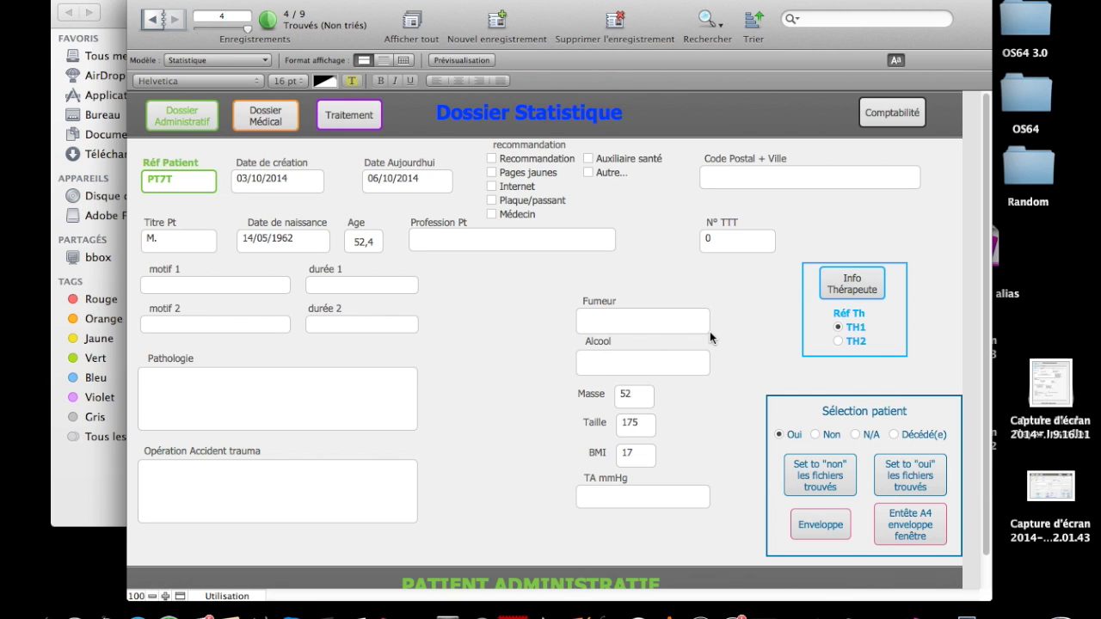
From the administrative layout, find the patients with selection "Oui" and an email containing "@".
click(182, 115)
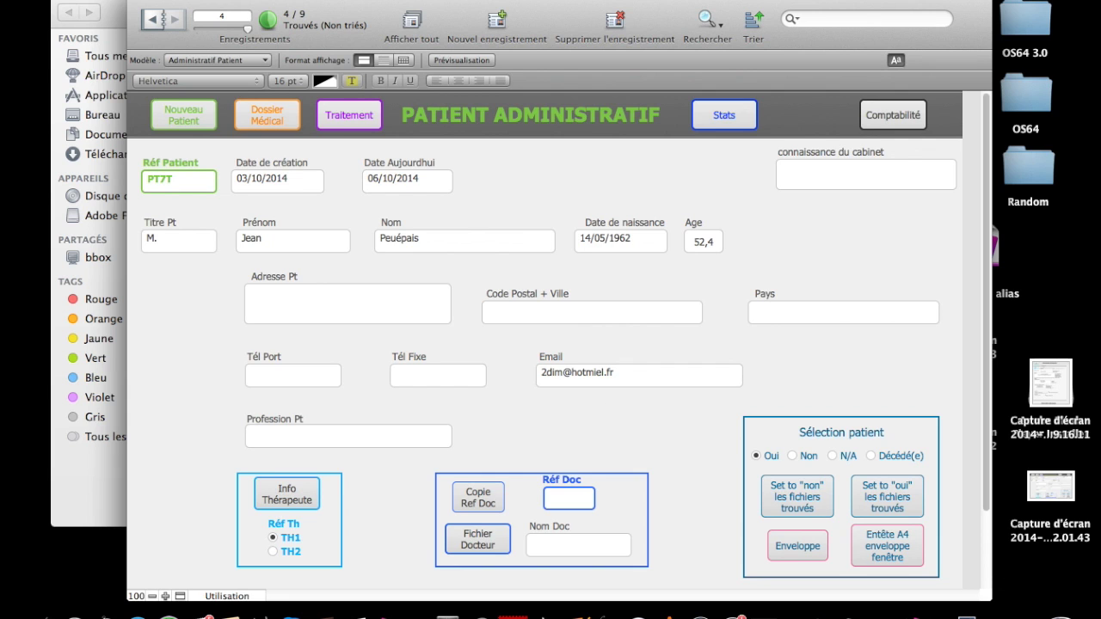
click(693, 39)
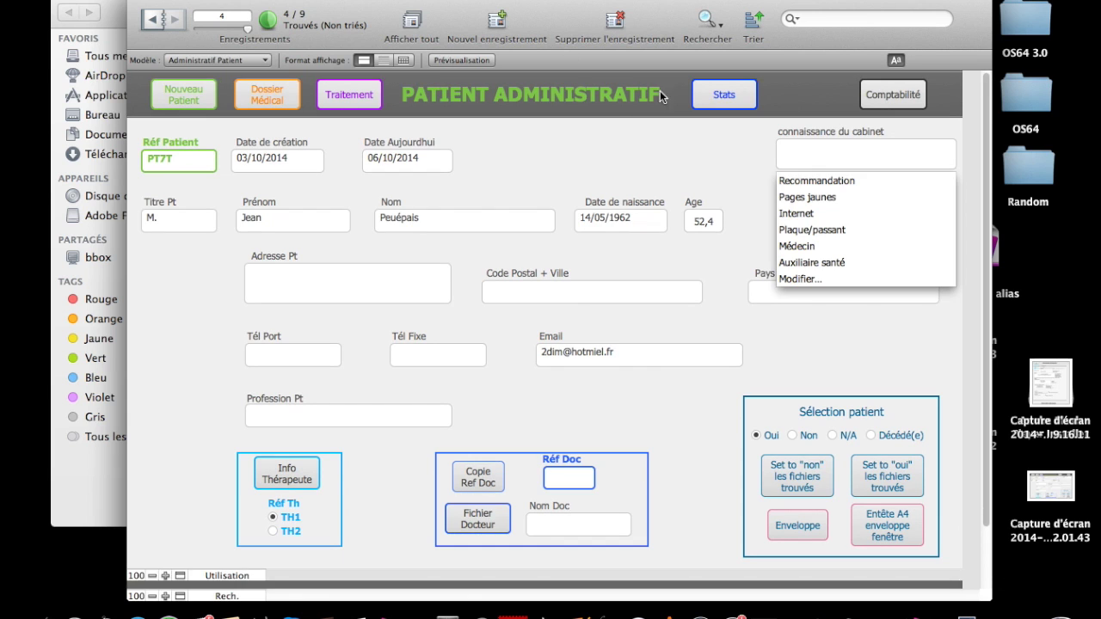
click(757, 435)
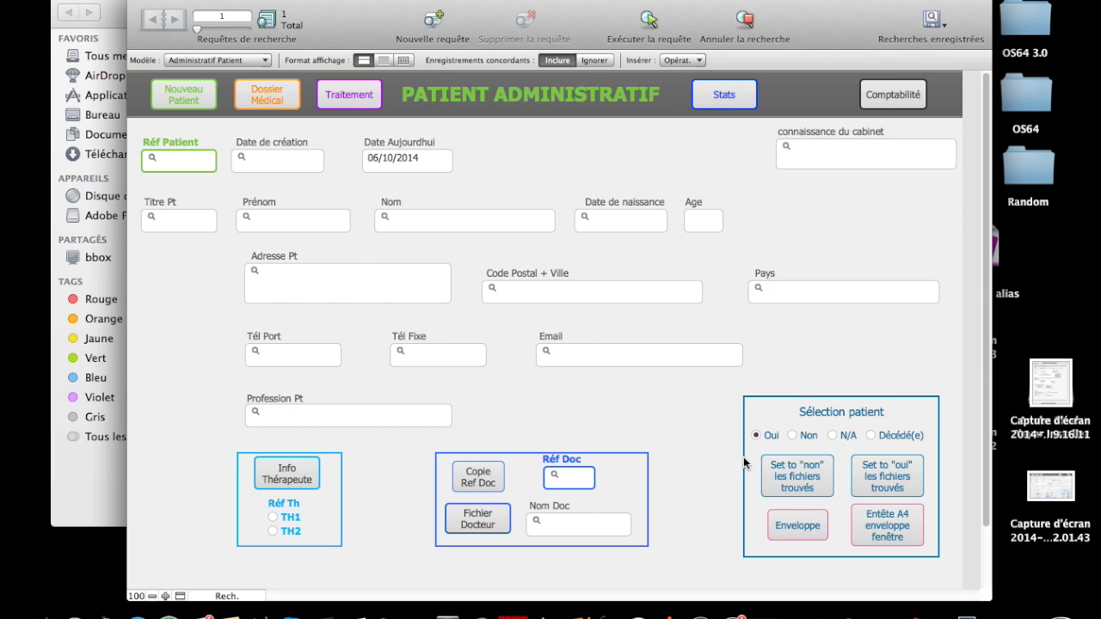
click(571, 355)
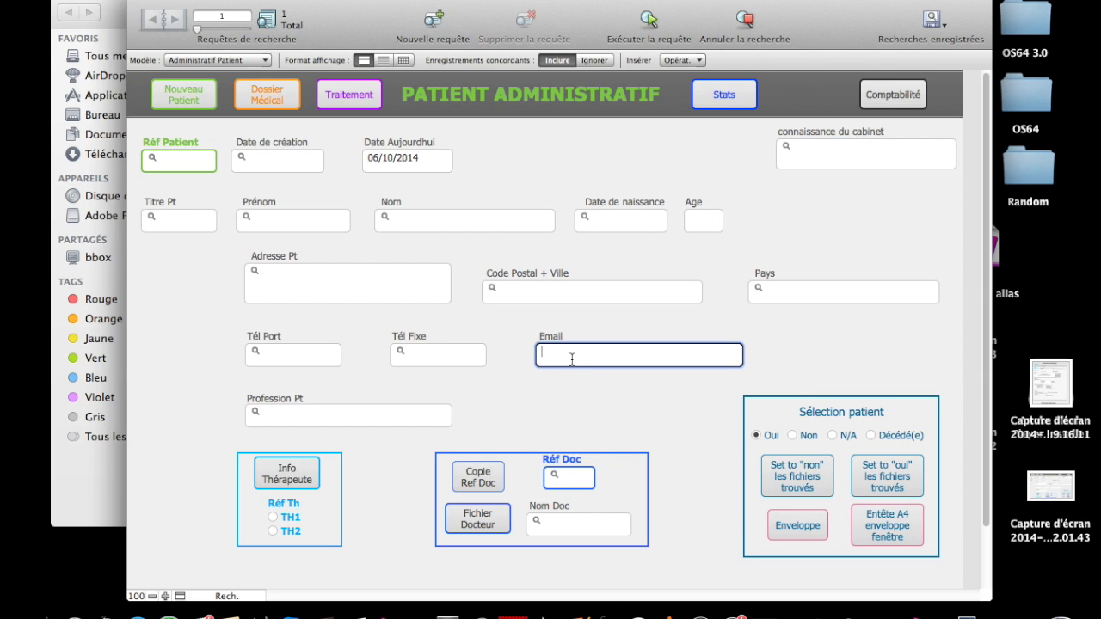
text(*"@)
key(Return)
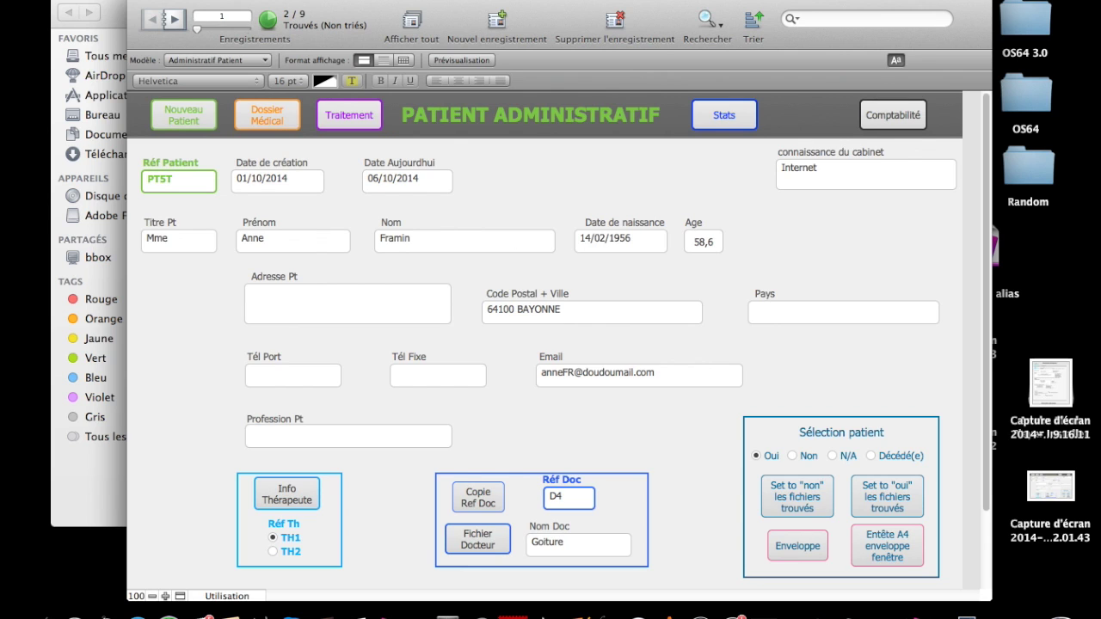
Create an email for the found patients and set its Cci recipients to the Email Pt field.
click(125, 0)
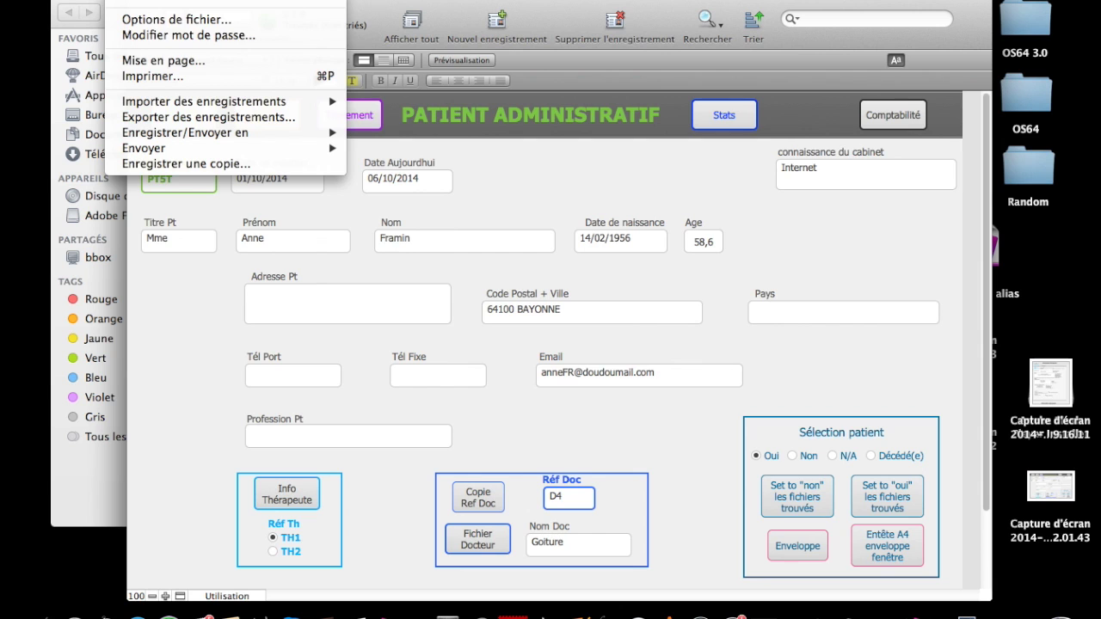
mouse_move(301, 150)
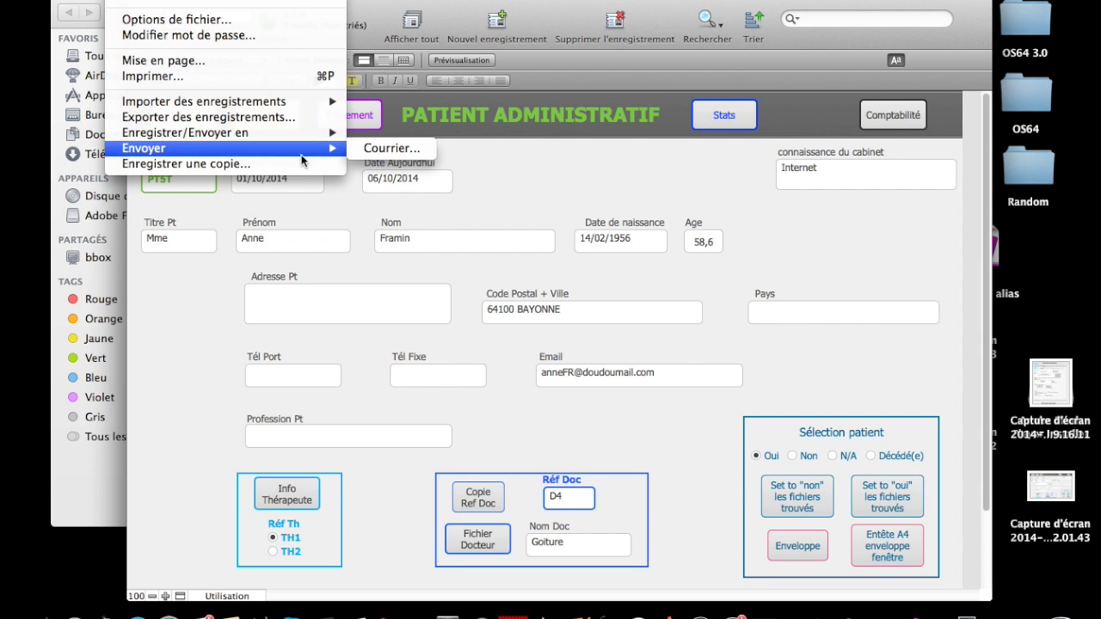
click(416, 151)
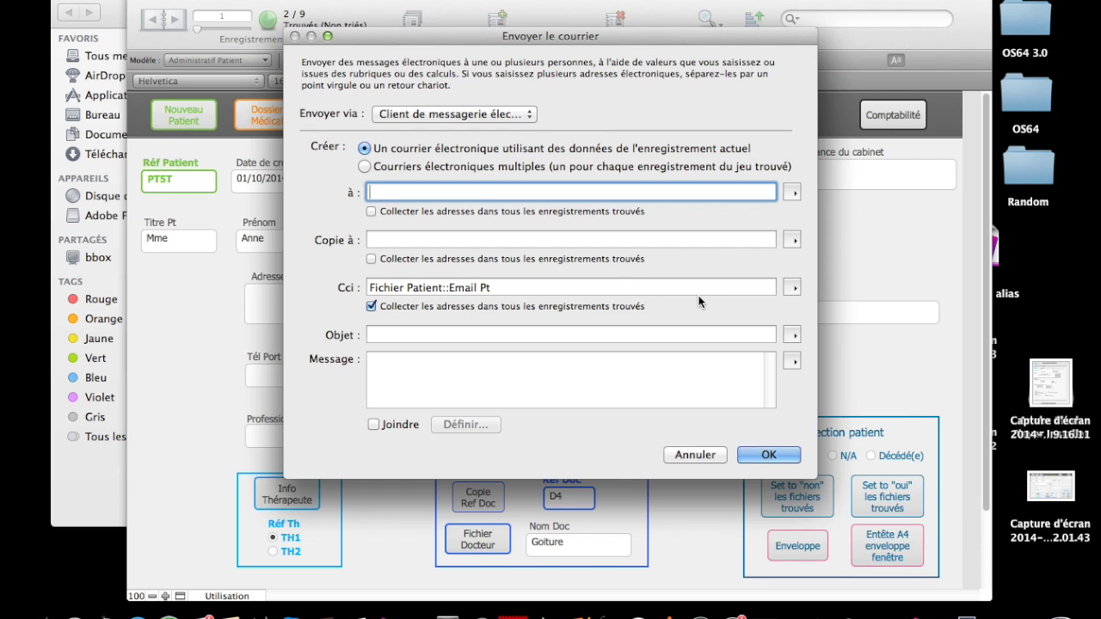
click(789, 286)
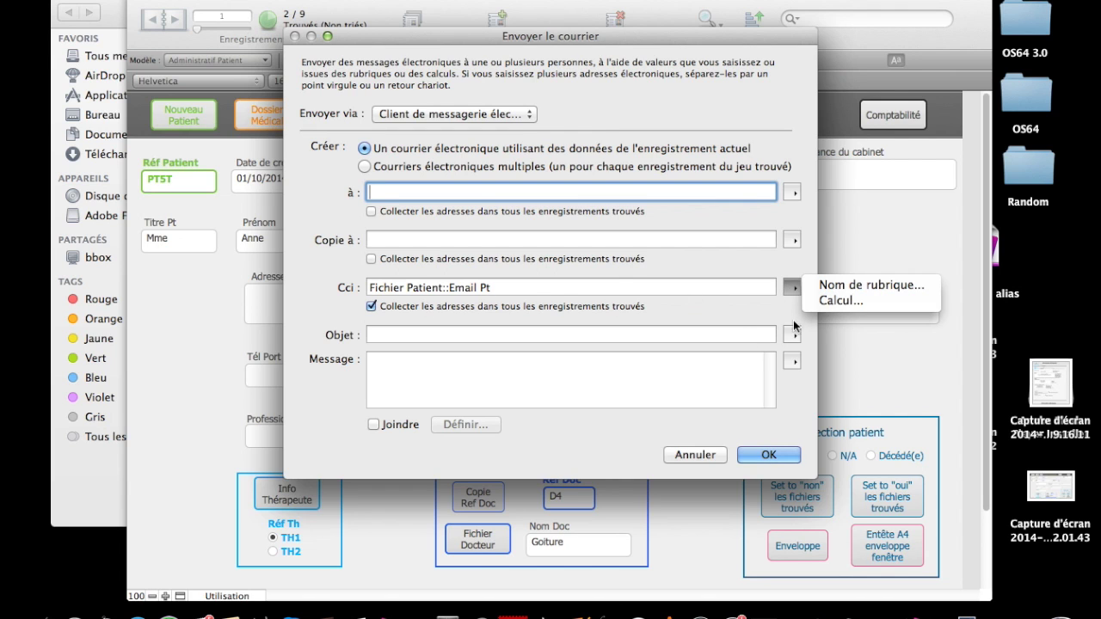
click(828, 285)
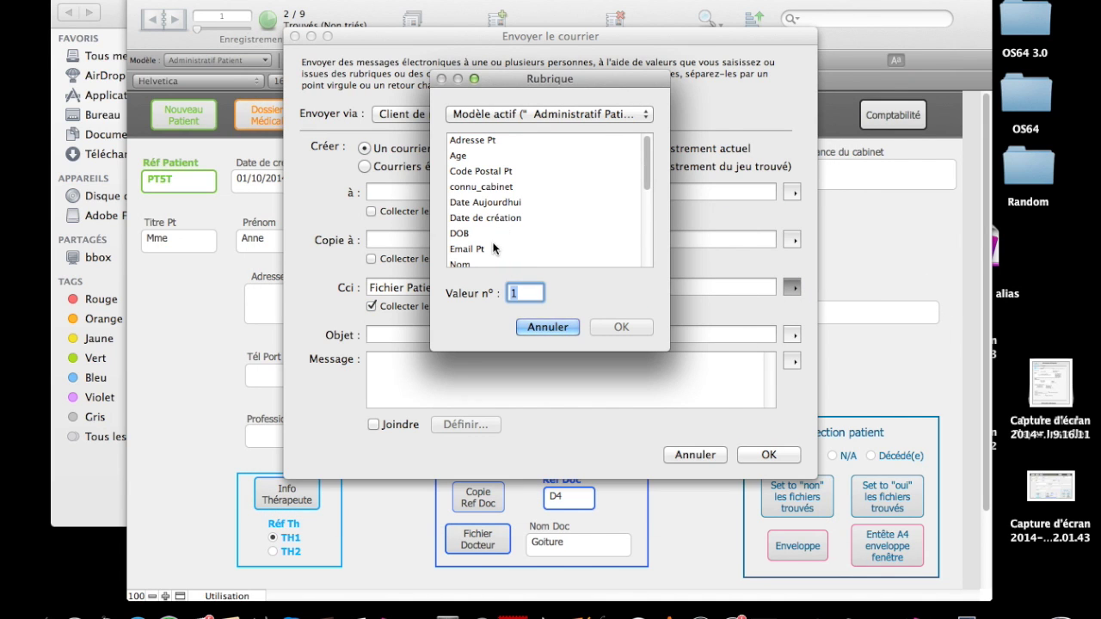
click(466, 248)
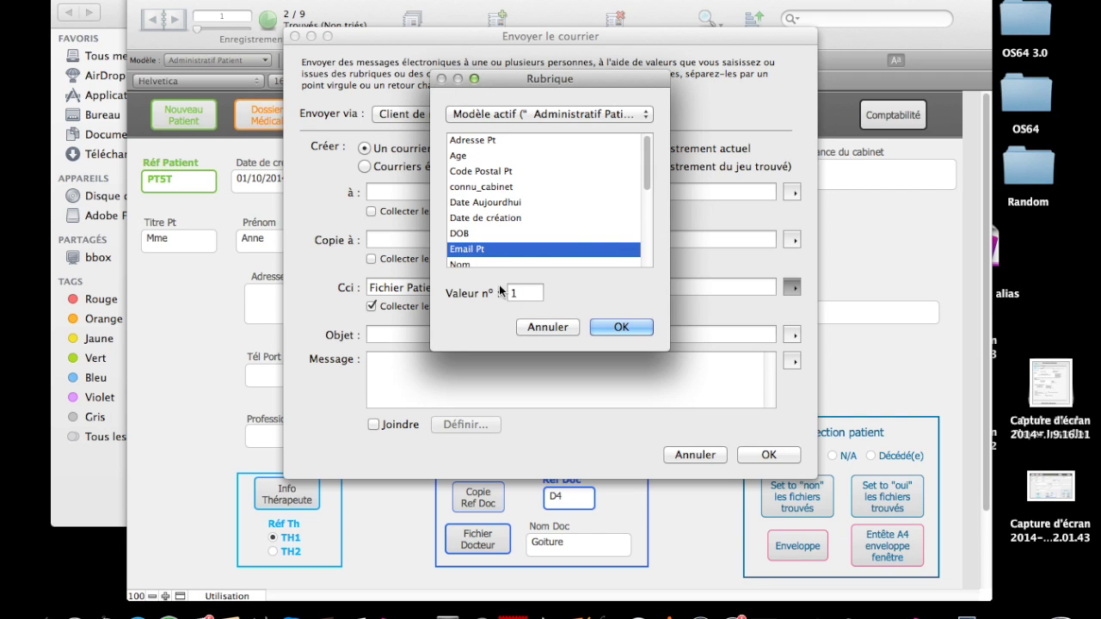
click(607, 328)
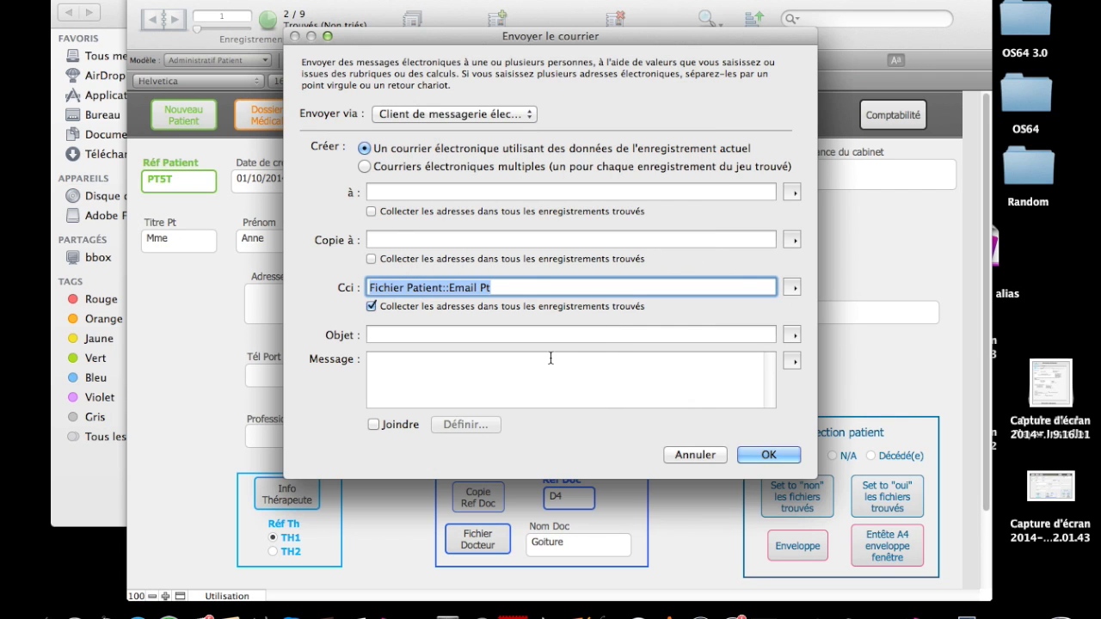
Go through the subject and message fields of the blind-copy email and cancel it without sending.
click(465, 337)
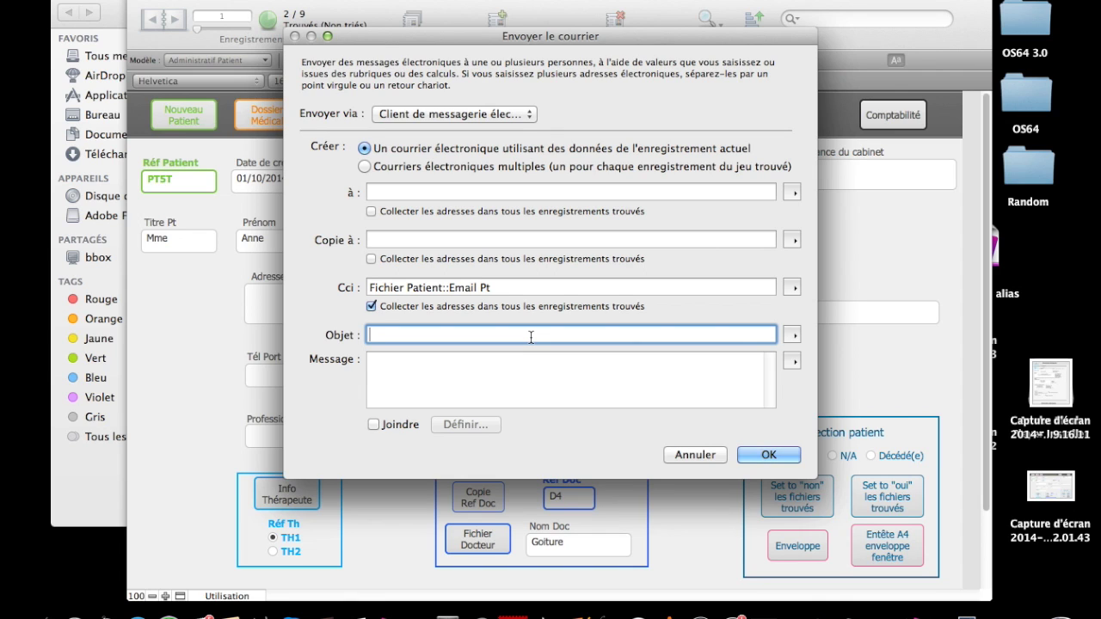
click(456, 379)
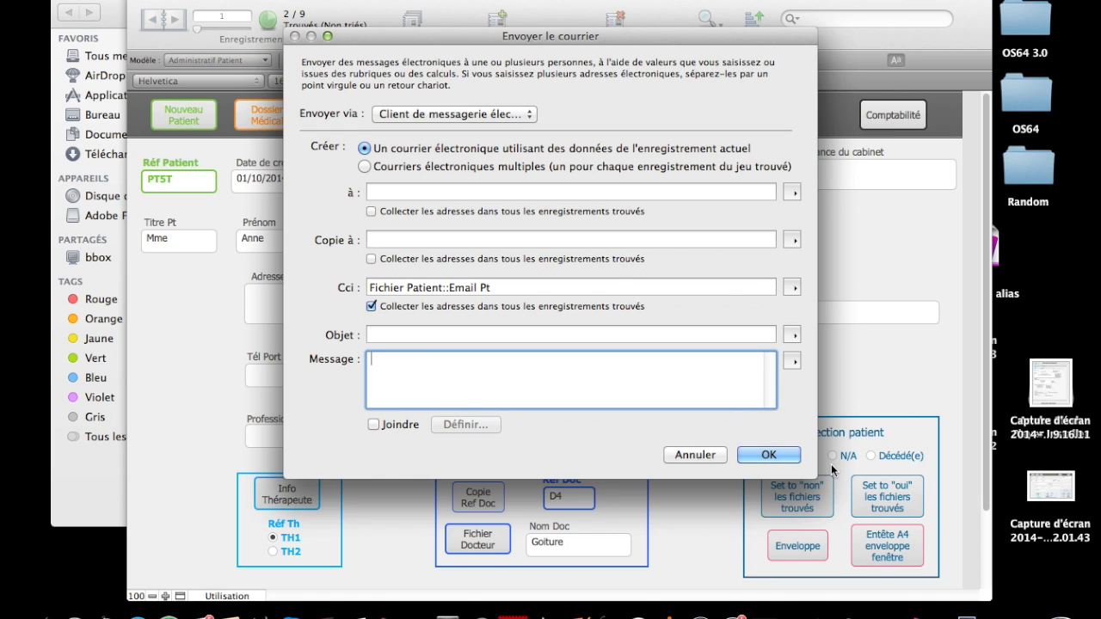
click(687, 455)
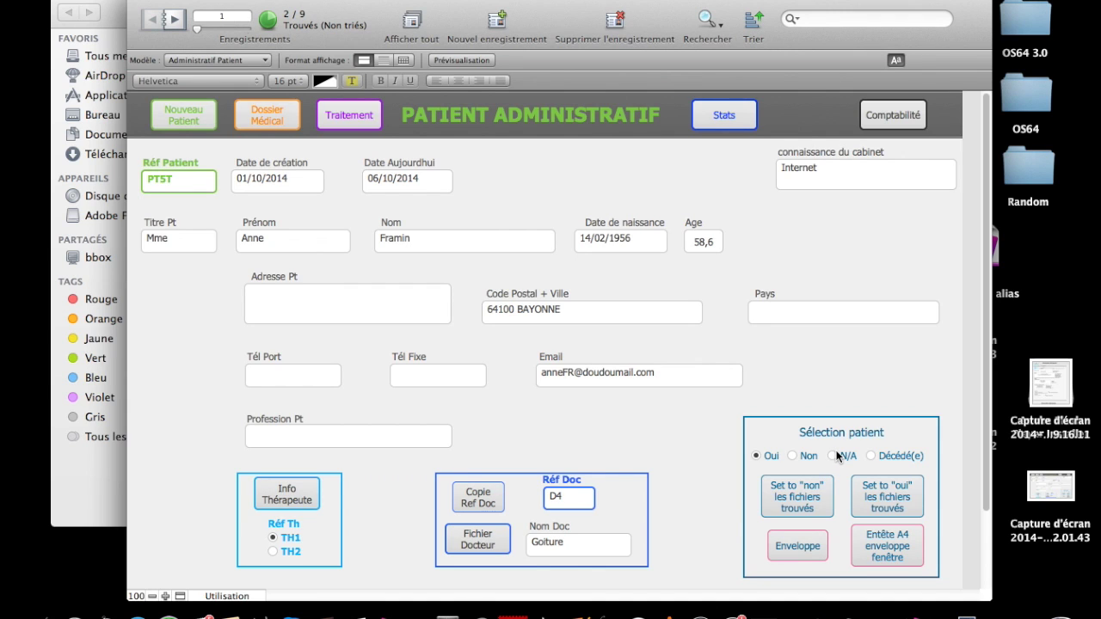
Open the mail-sending dialog again for the found patients.
click(237, 0)
mouse_move(125, 0)
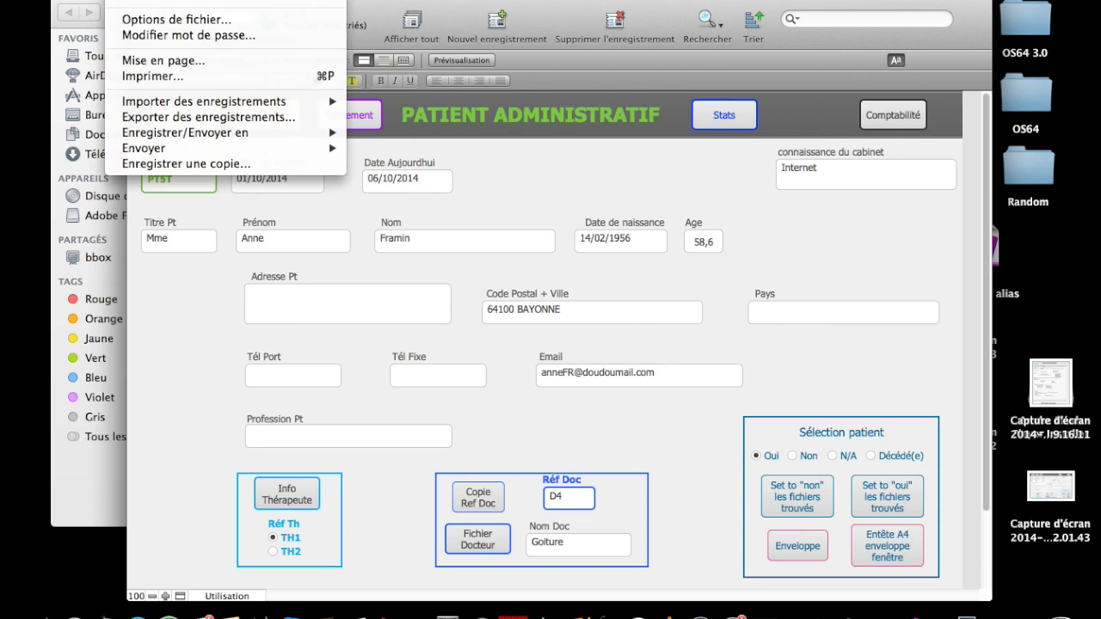
mouse_move(327, 151)
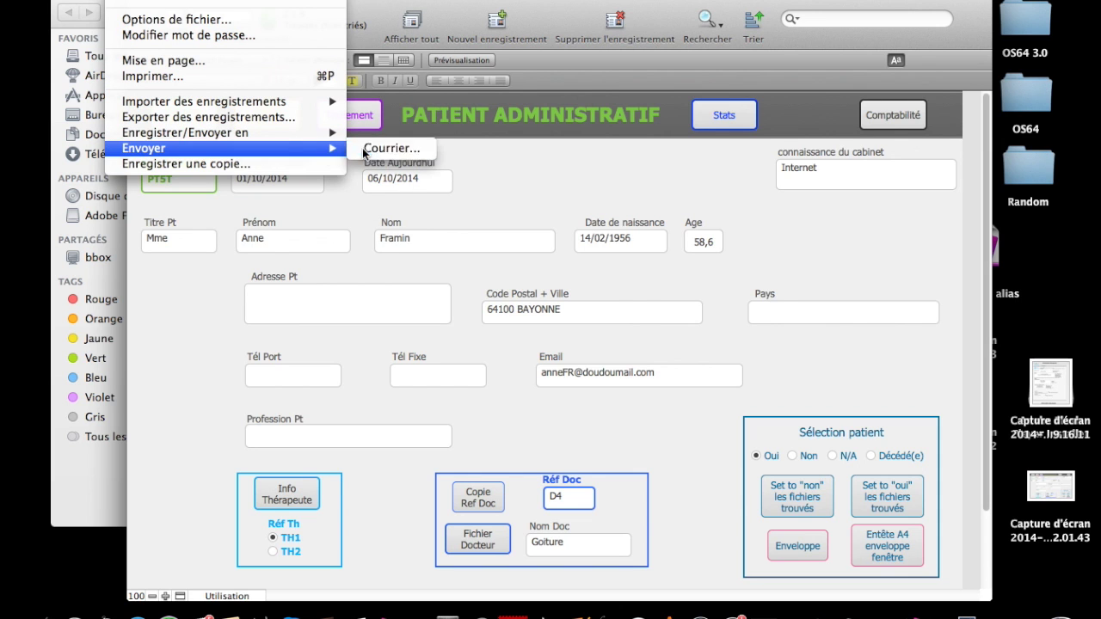
click(379, 149)
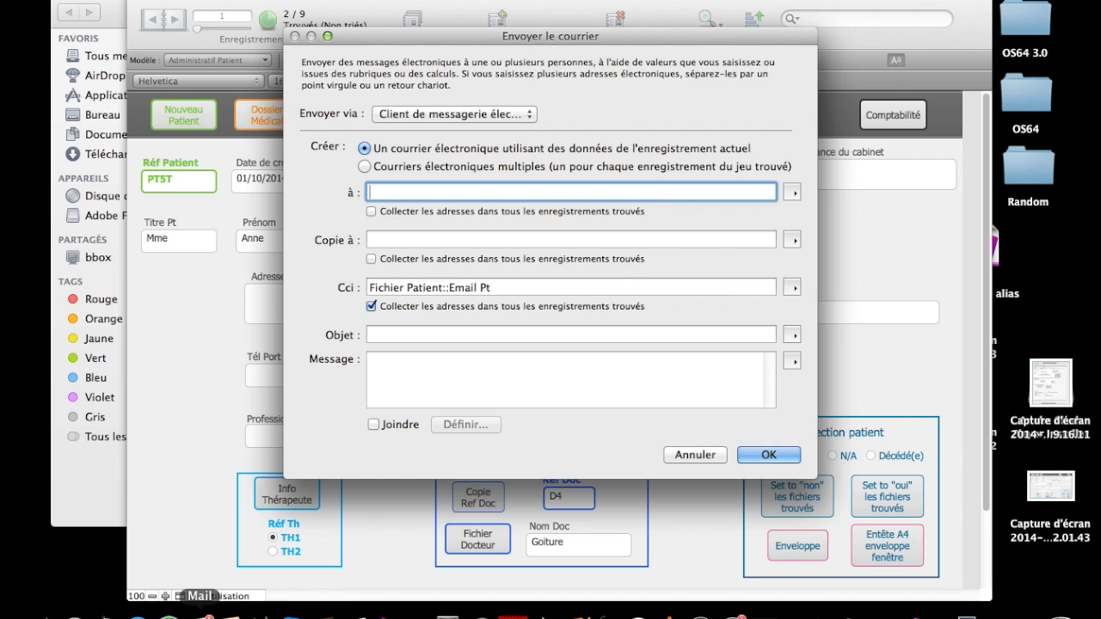
Switch to Mail to check its configured inboxes, quit it, and cancel the pending patient email.
click(201, 617)
click(622, 236)
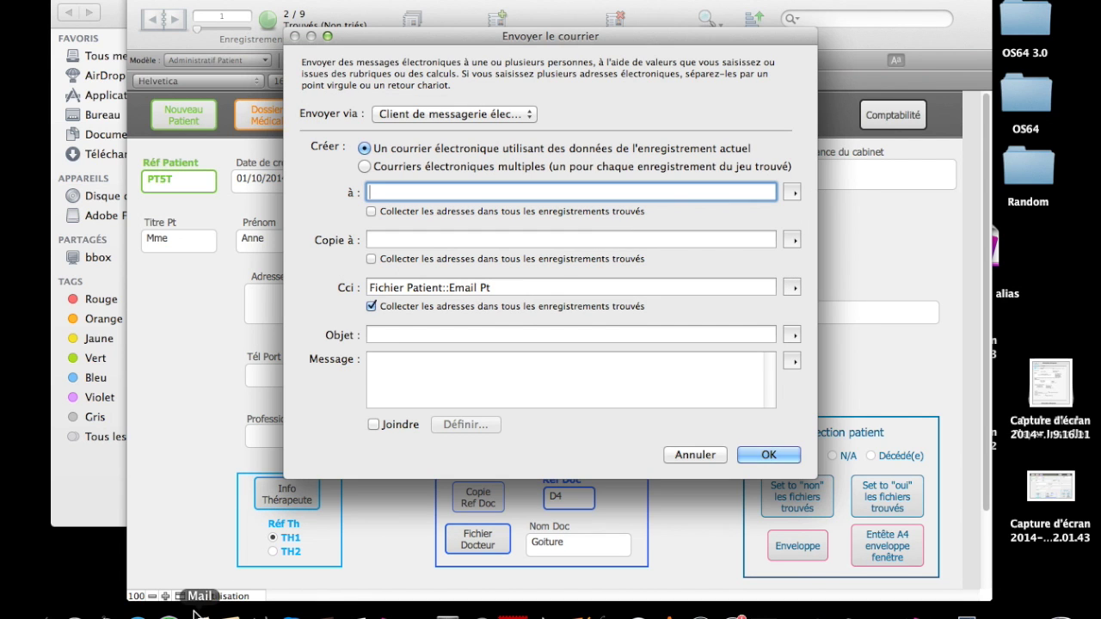
click(197, 615)
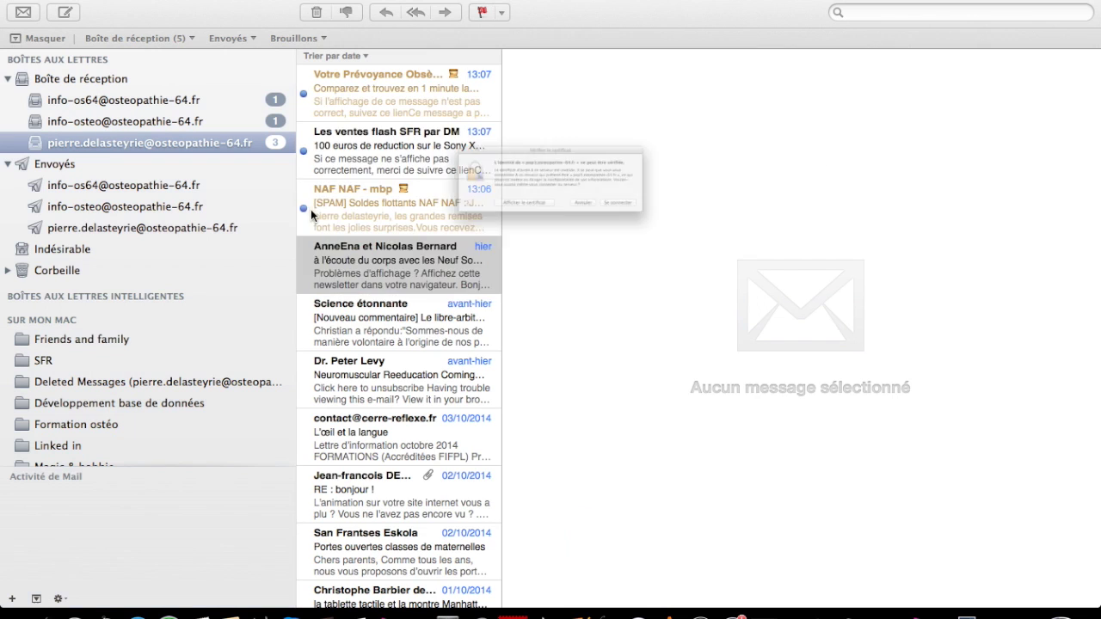
click(626, 237)
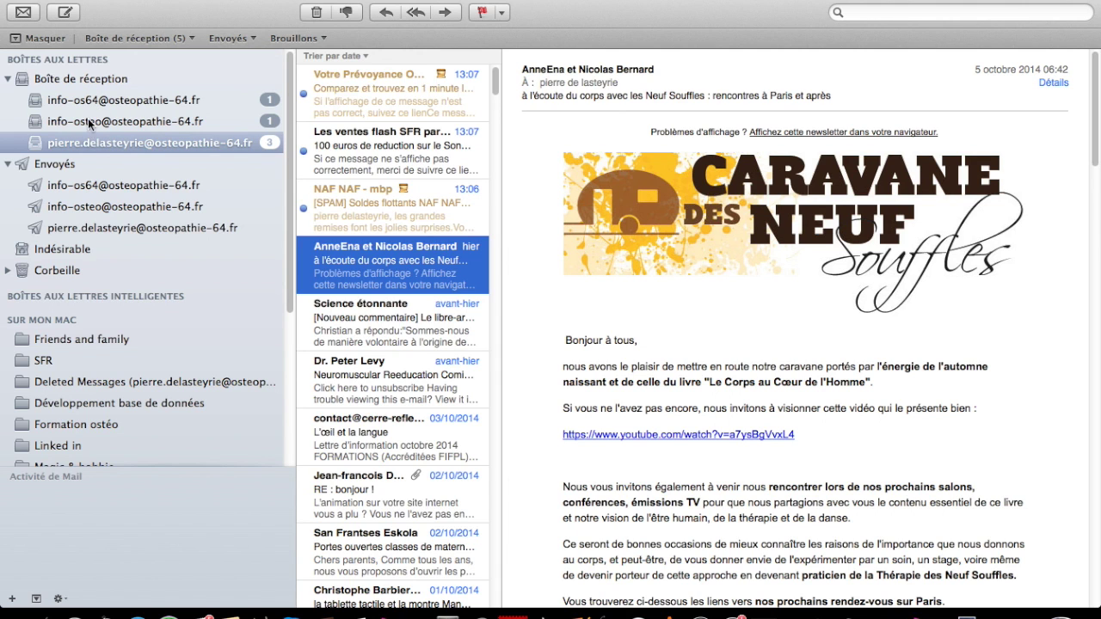
click(90, 121)
click(90, 102)
click(91, 143)
click(53, 0)
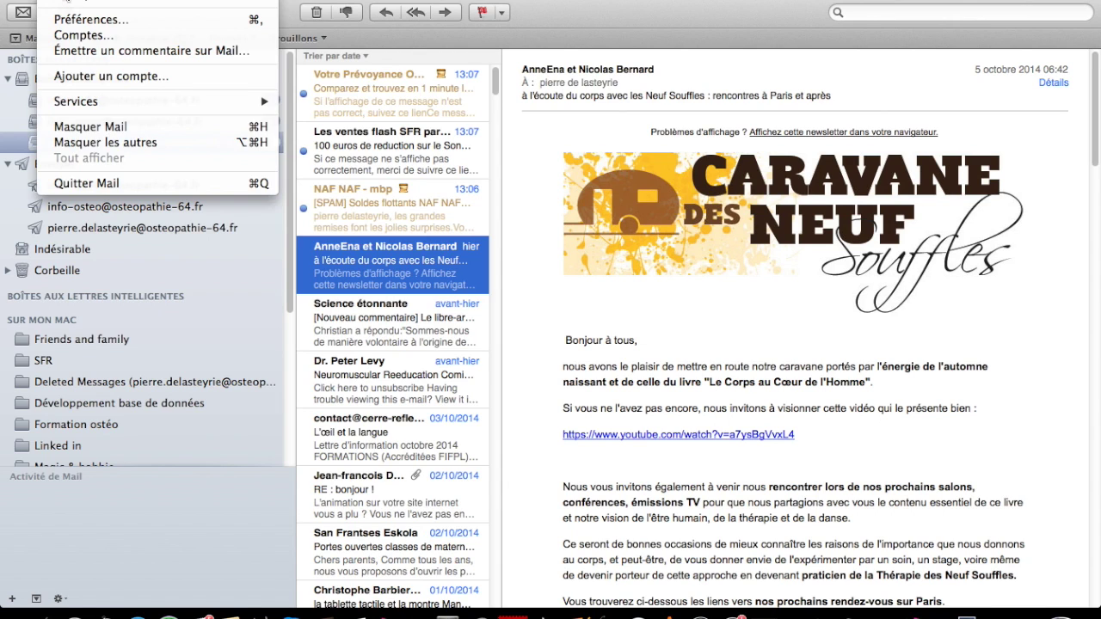
click(108, 184)
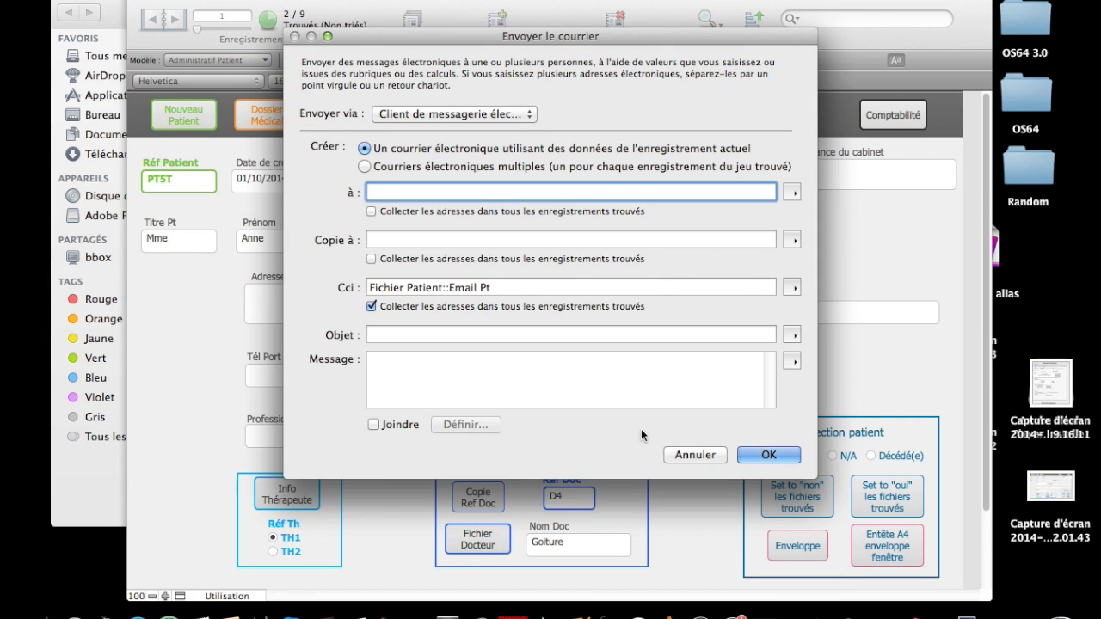
click(629, 454)
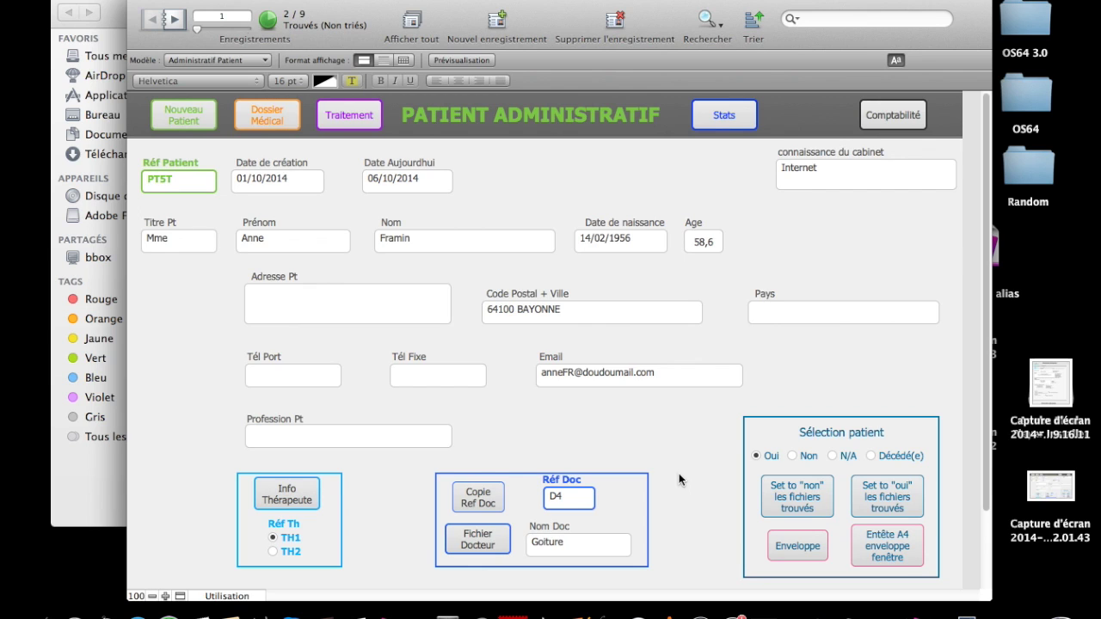
Find the patients with selection "Oui", adding a second request that omits those whose email contains "@".
click(710, 24)
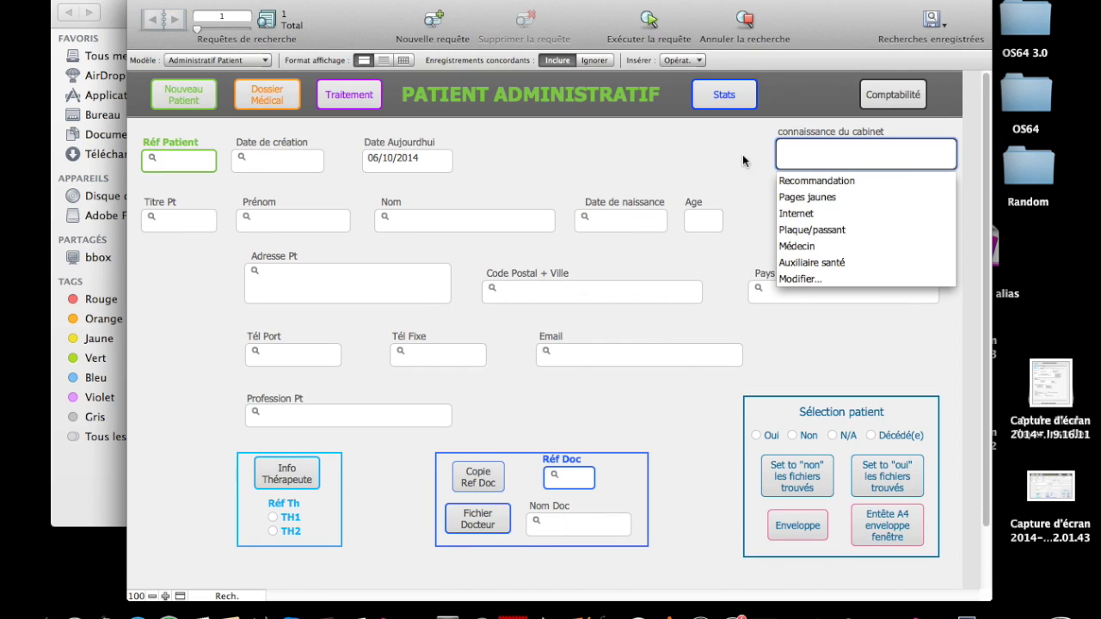
click(756, 435)
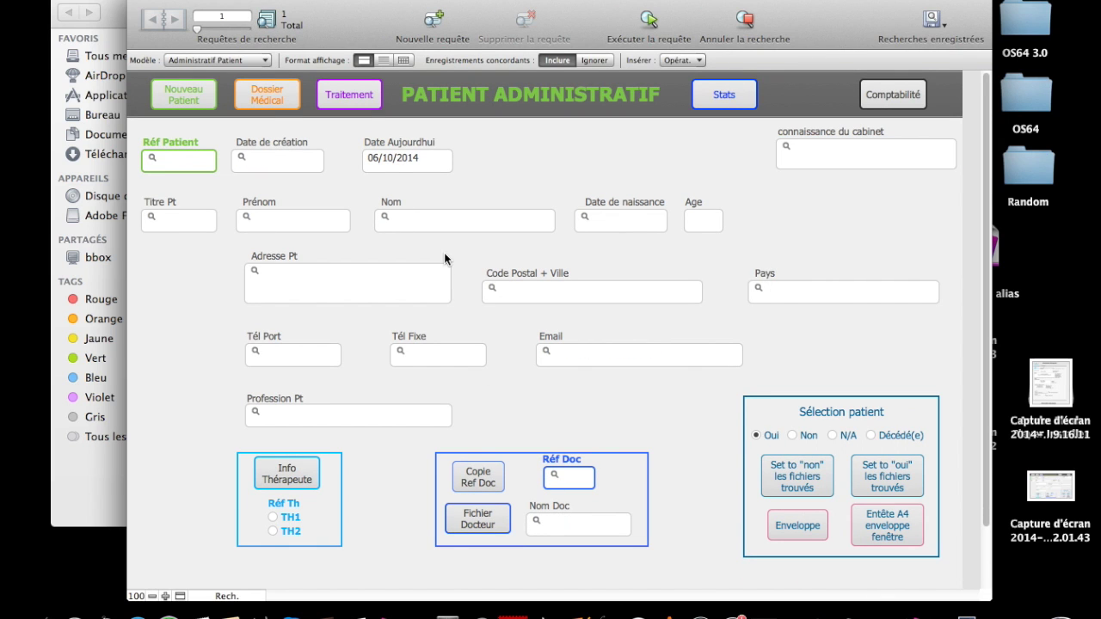
click(426, 31)
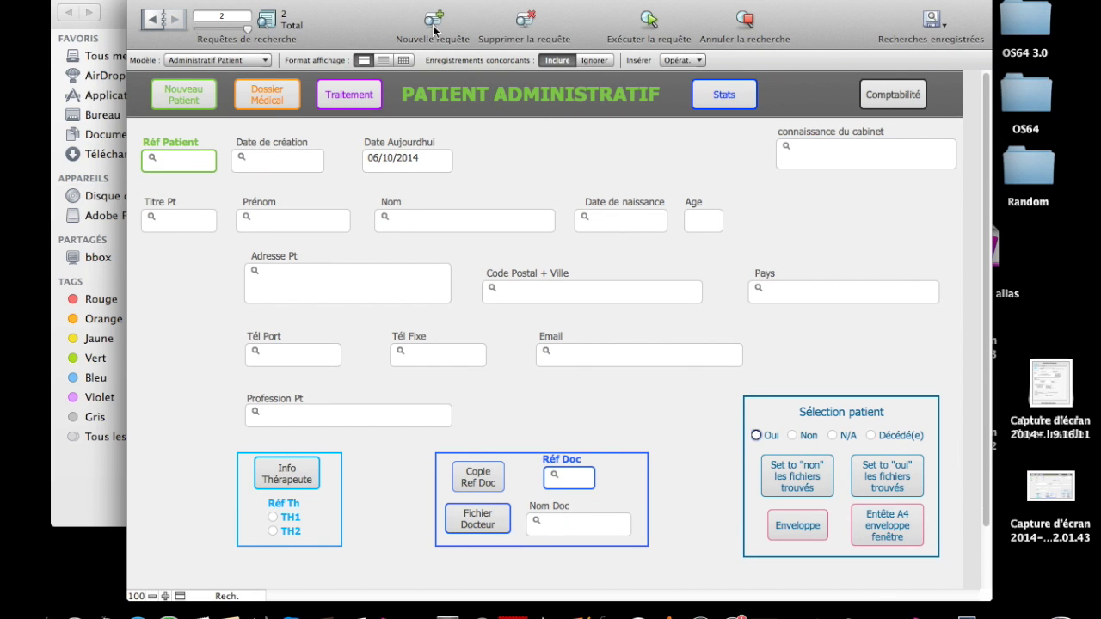
click(595, 59)
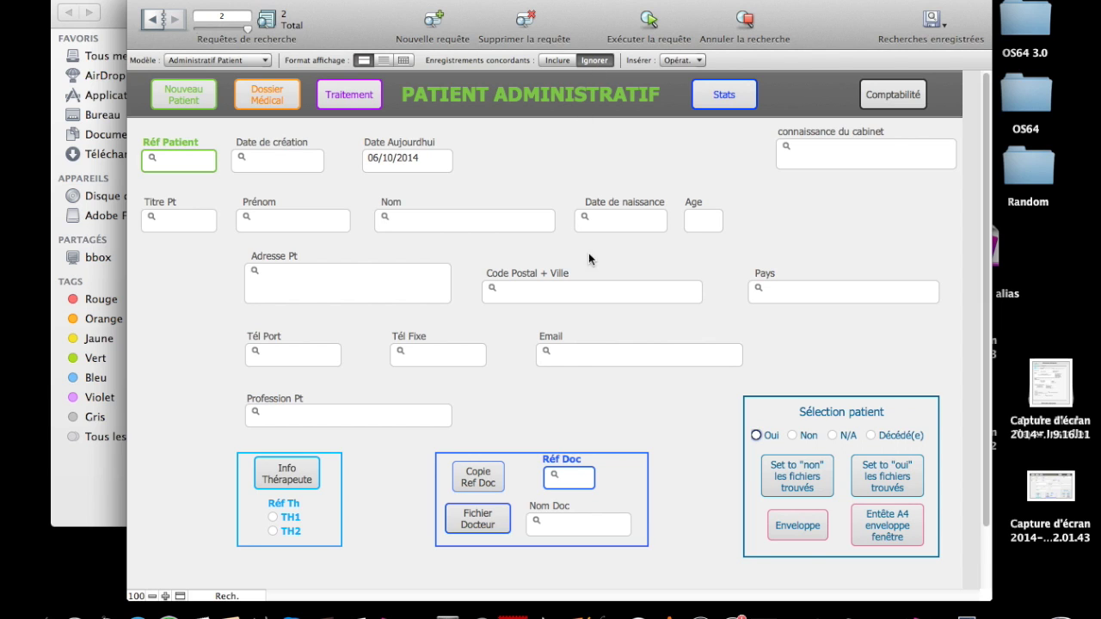
click(570, 355)
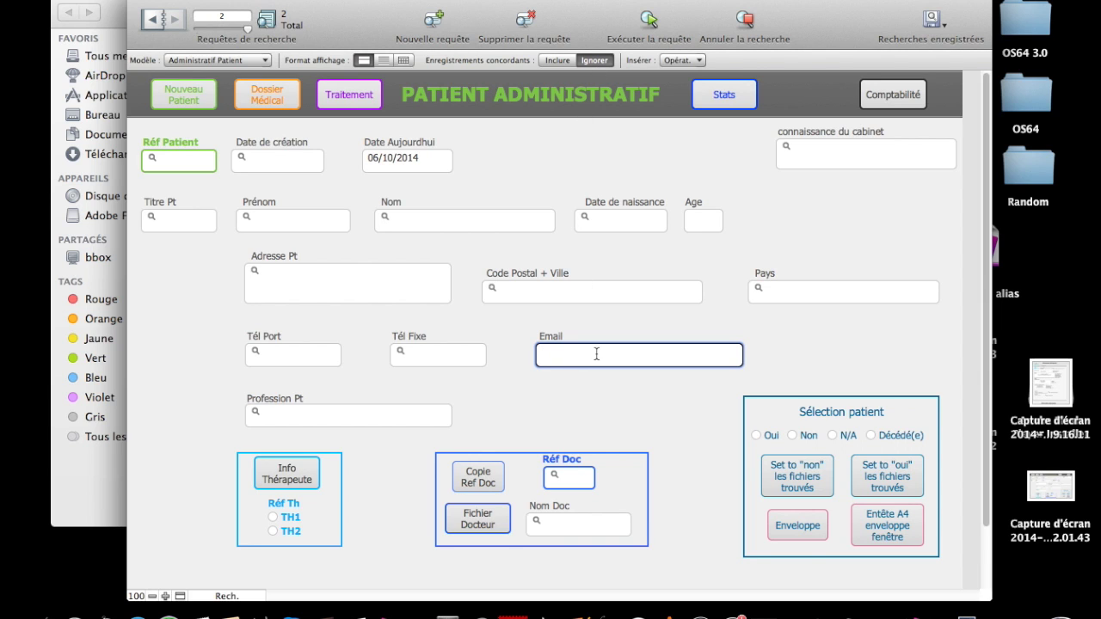
text(*"@")
key(Return)
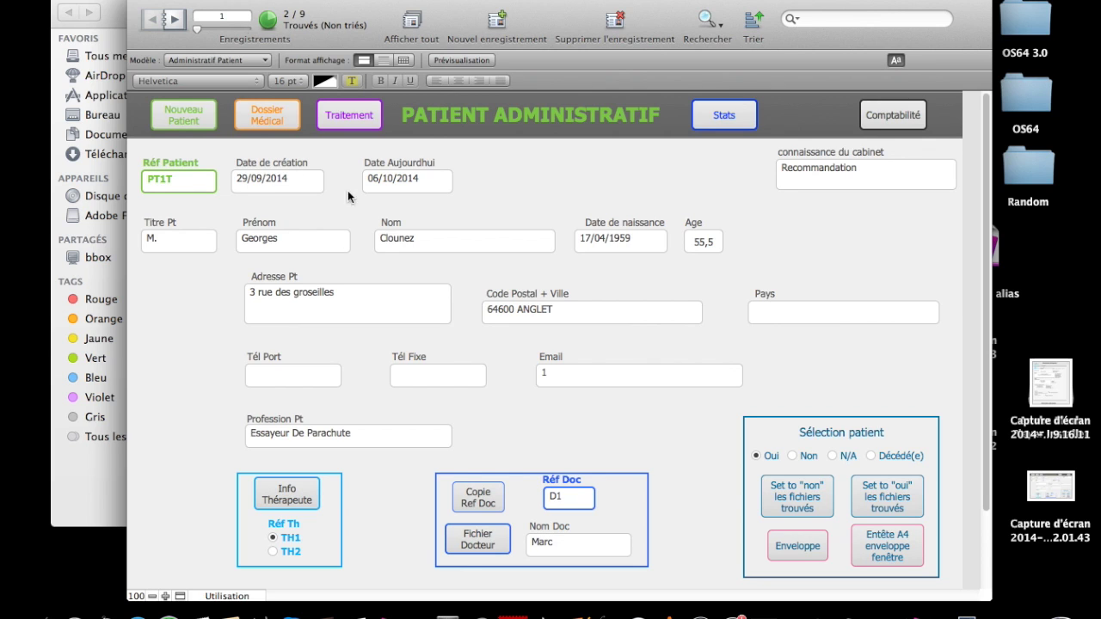
Call up envelope printing for the found patients without printing, preview the envelope page, and return to the administrative layout.
click(800, 543)
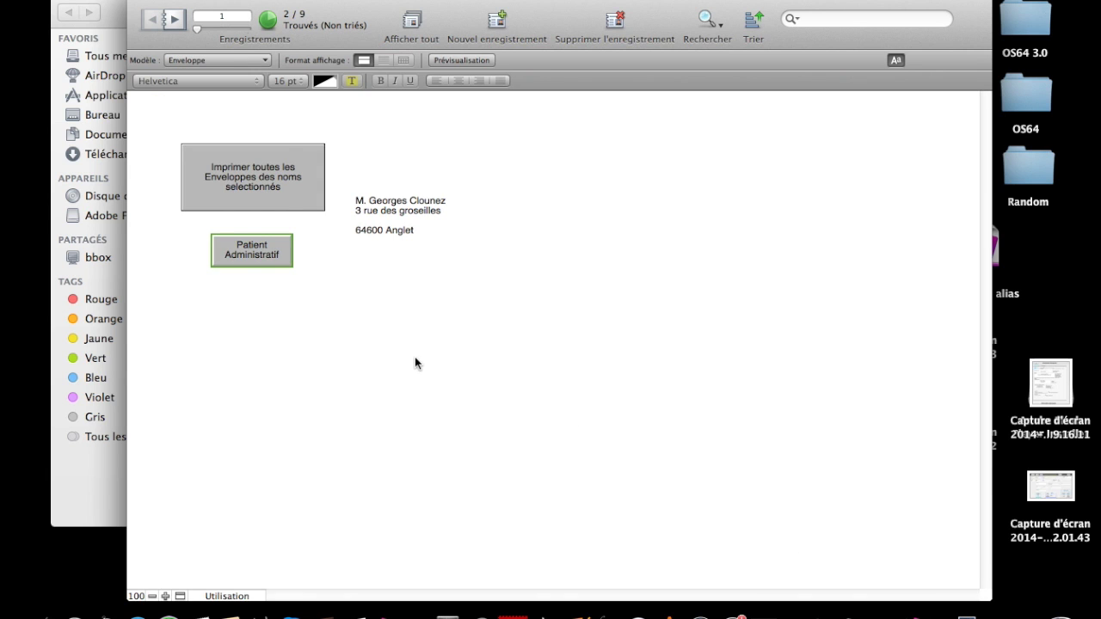
click(285, 166)
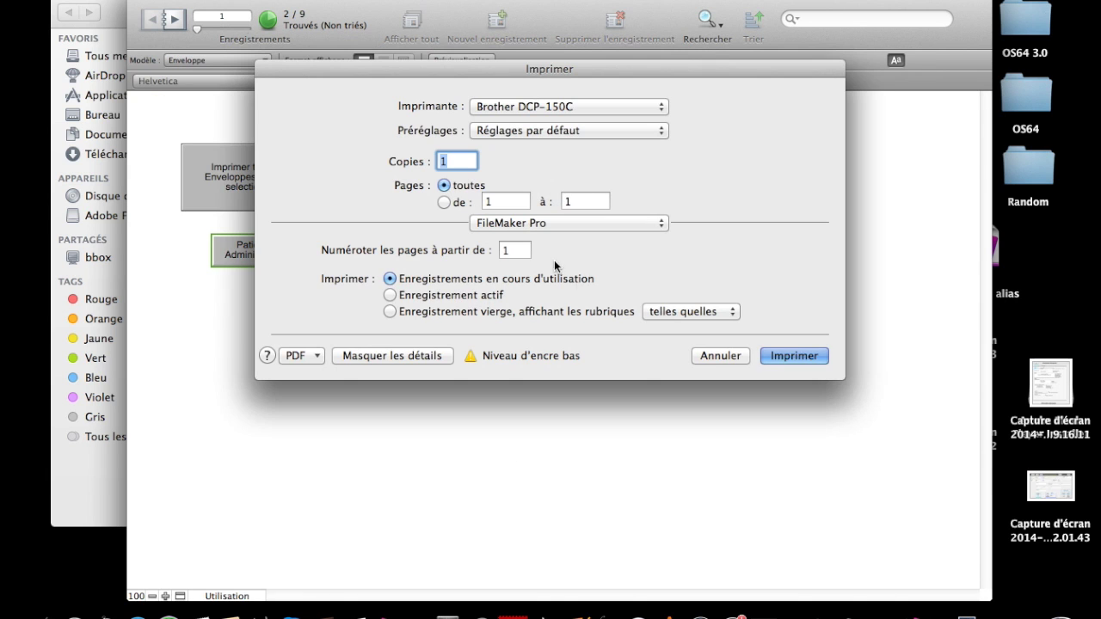
click(737, 356)
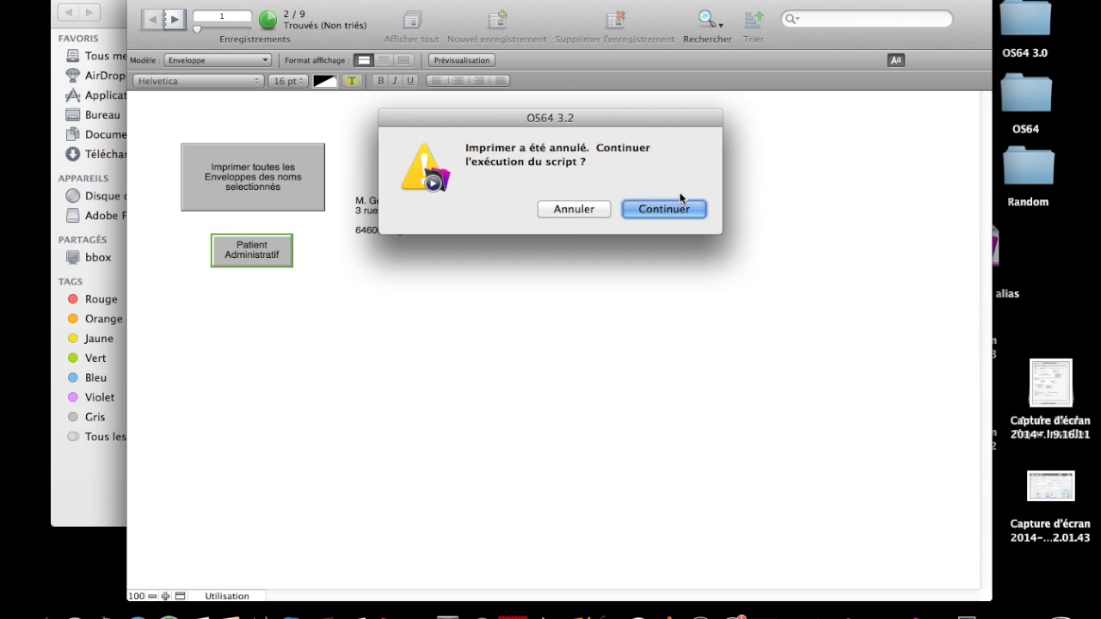
click(672, 205)
click(478, 61)
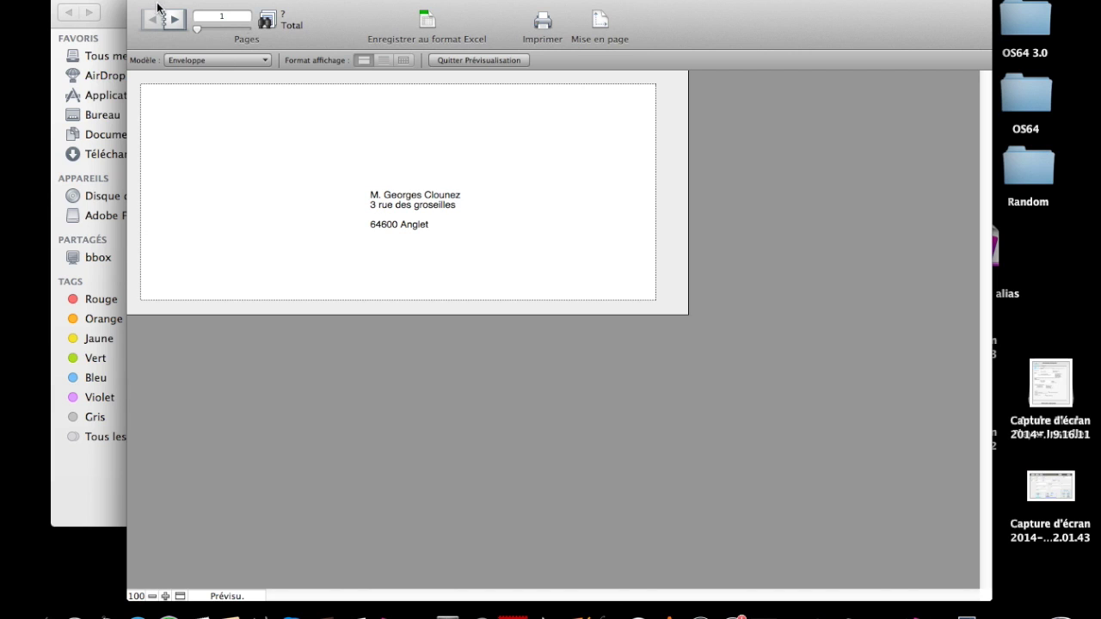
click(476, 62)
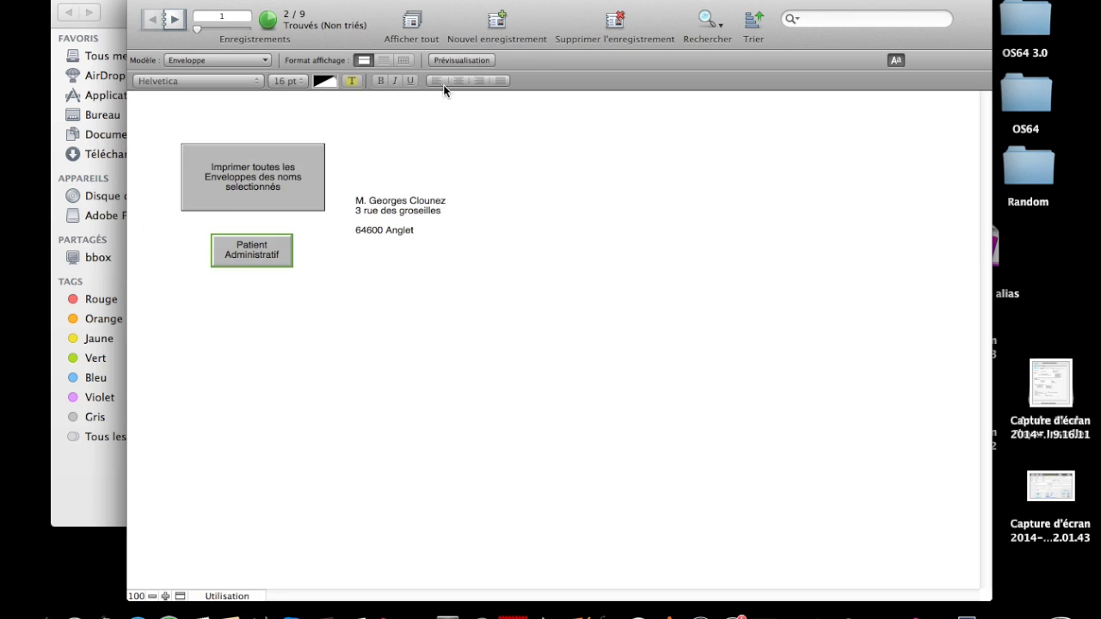
click(247, 249)
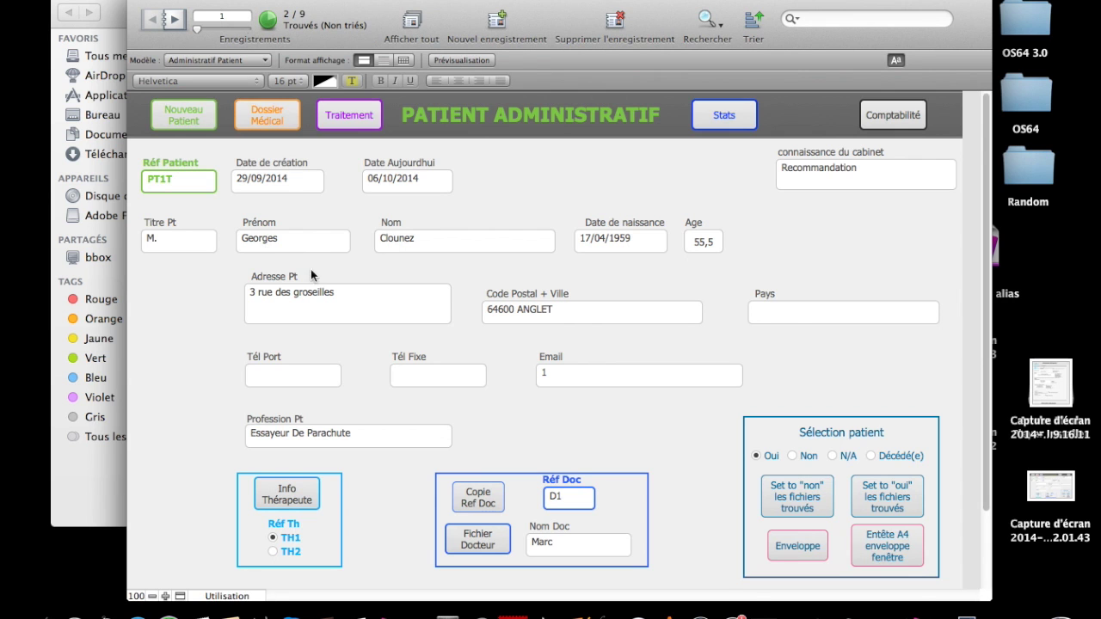
Call up the A4 window-envelope letterhead without printing, preview its page, and return to the administrative layout.
click(889, 546)
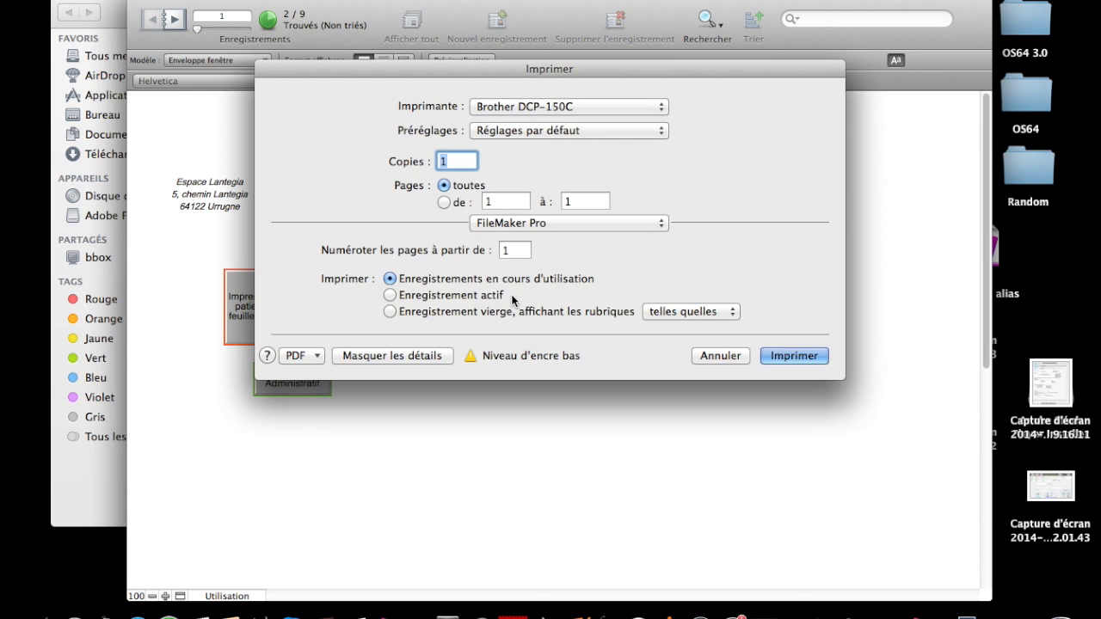
click(743, 357)
click(651, 212)
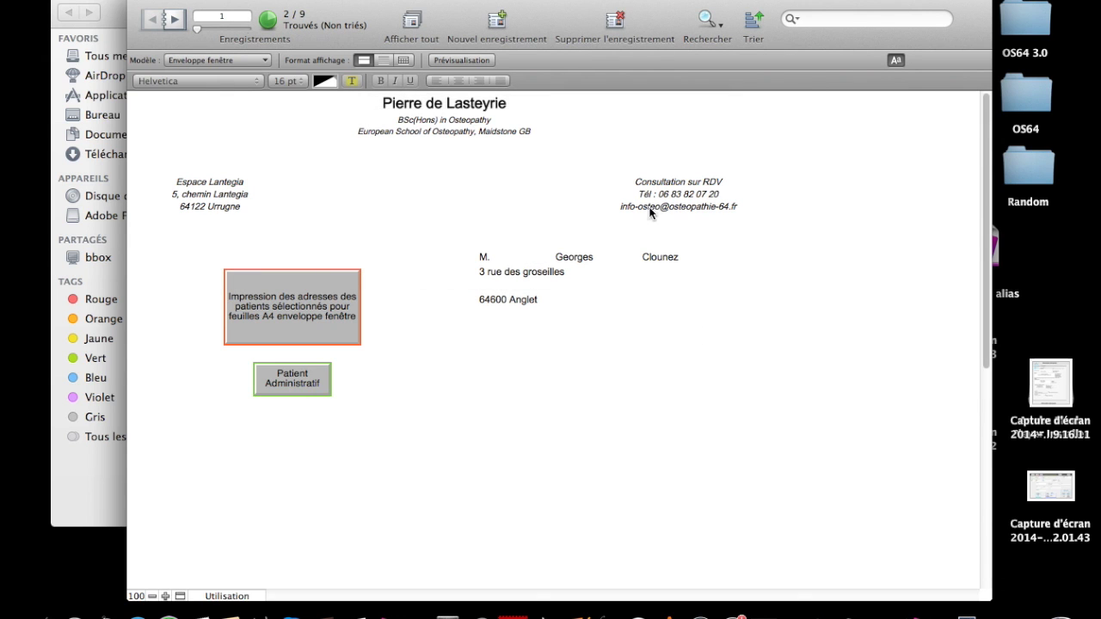
click(440, 61)
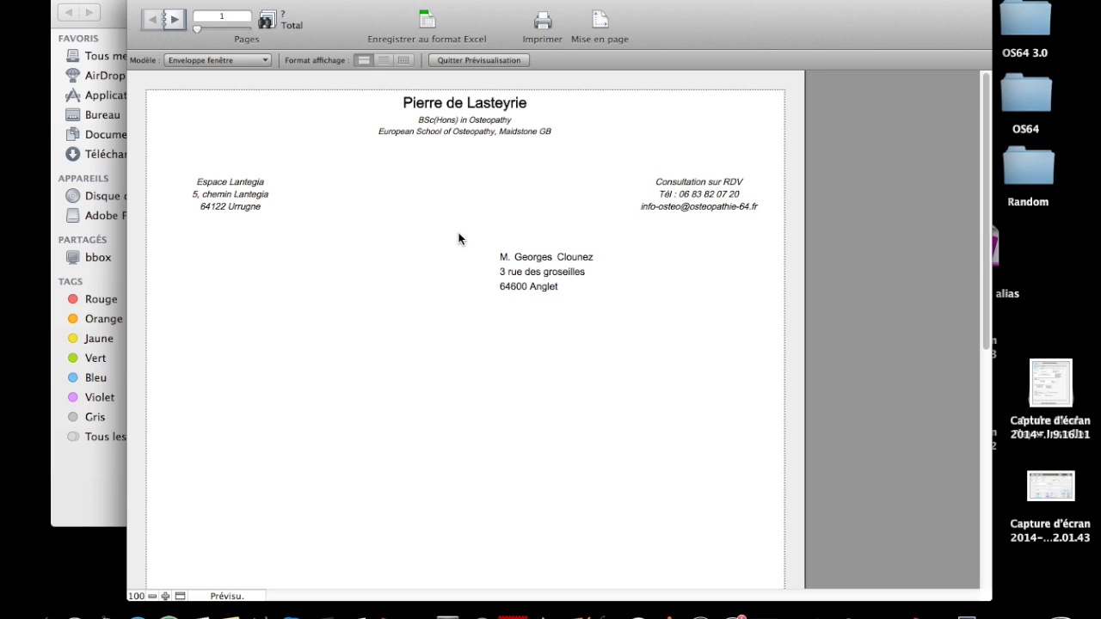
click(480, 60)
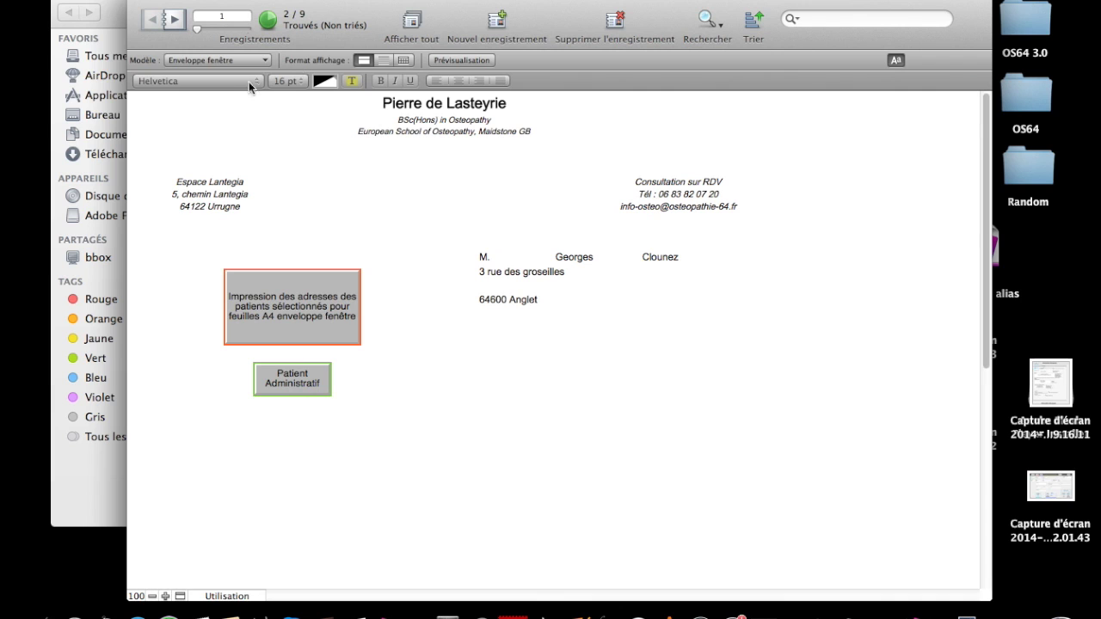
click(301, 385)
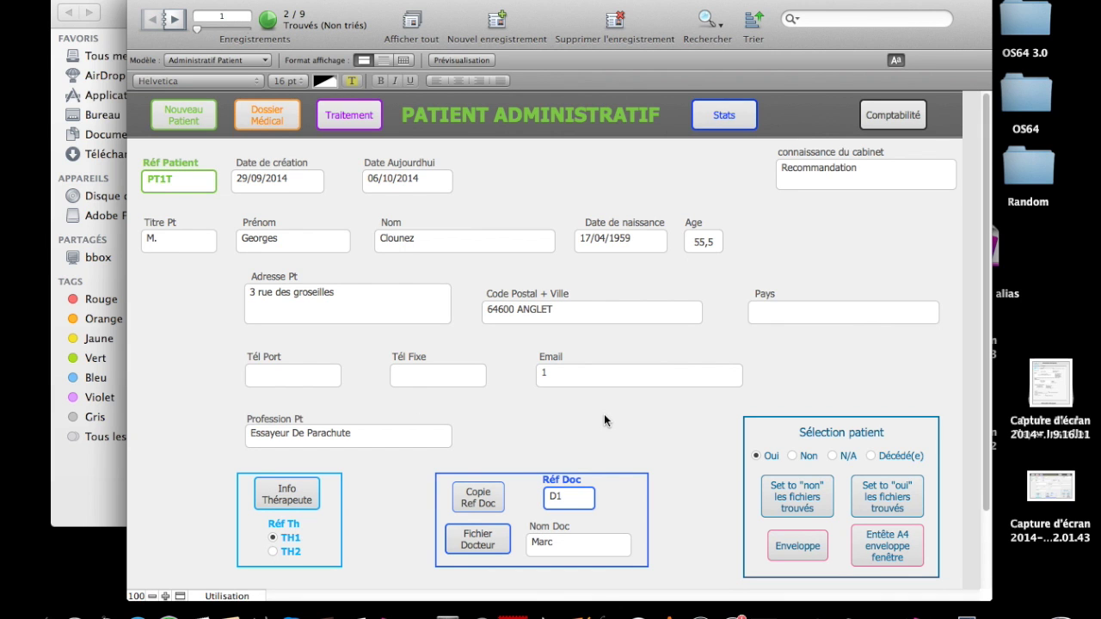
Open the statistics from the patient administrative layout.
click(724, 115)
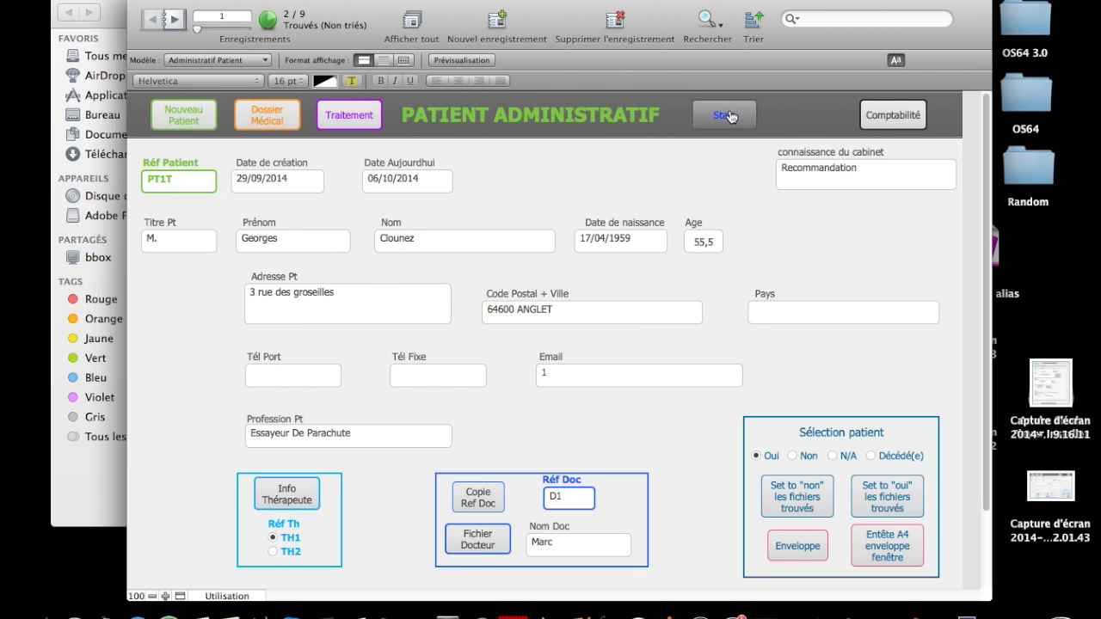